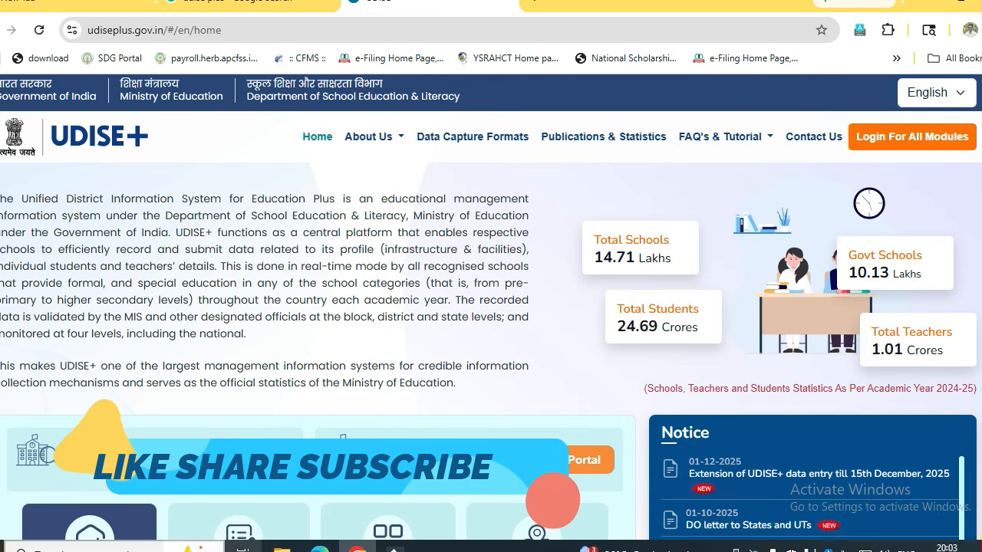
# Step: Open the module logins for ANDHRA PRADESH and go to the Students Module login
pyautogui.click(905, 153)
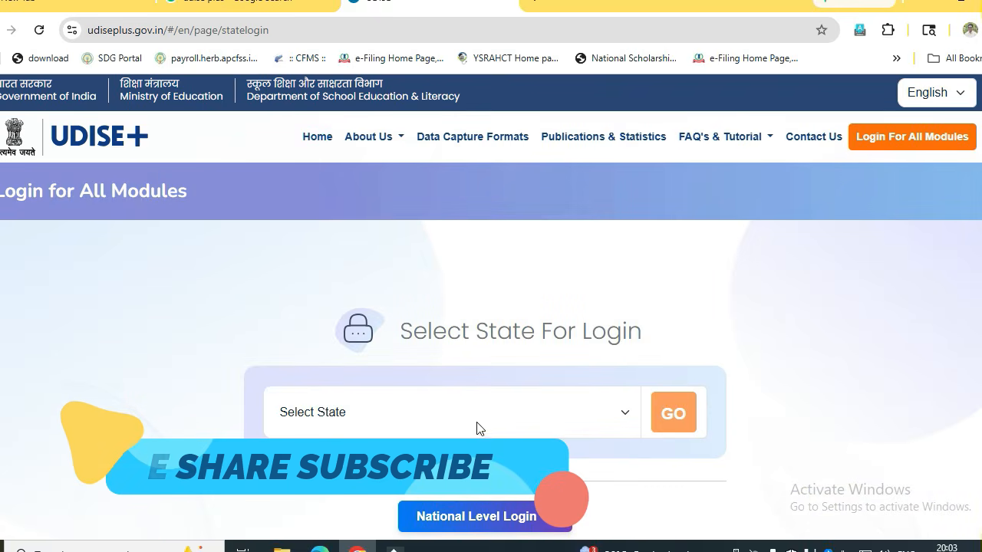
pyautogui.scroll(-2, 401, 269)
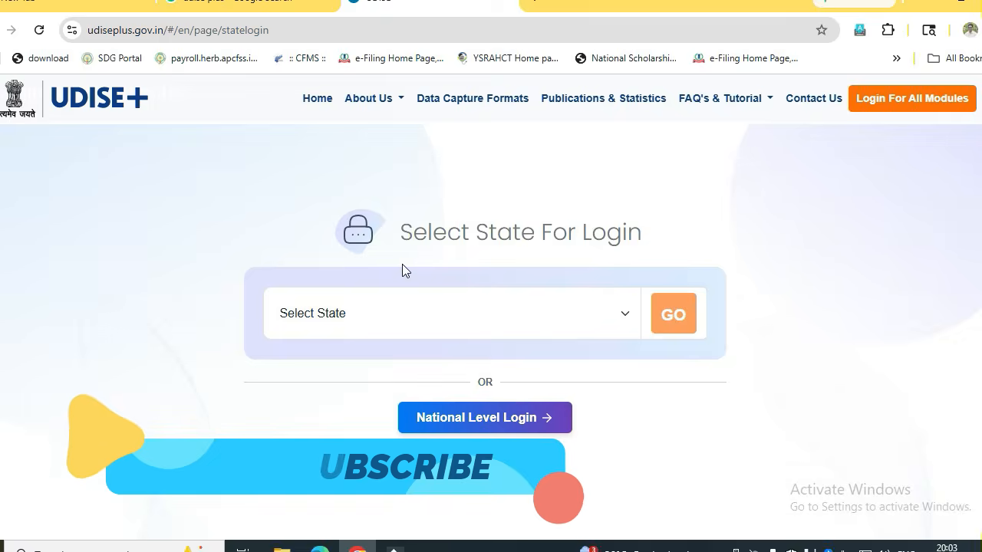
pyautogui.click(340, 319)
pyautogui.click(341, 32)
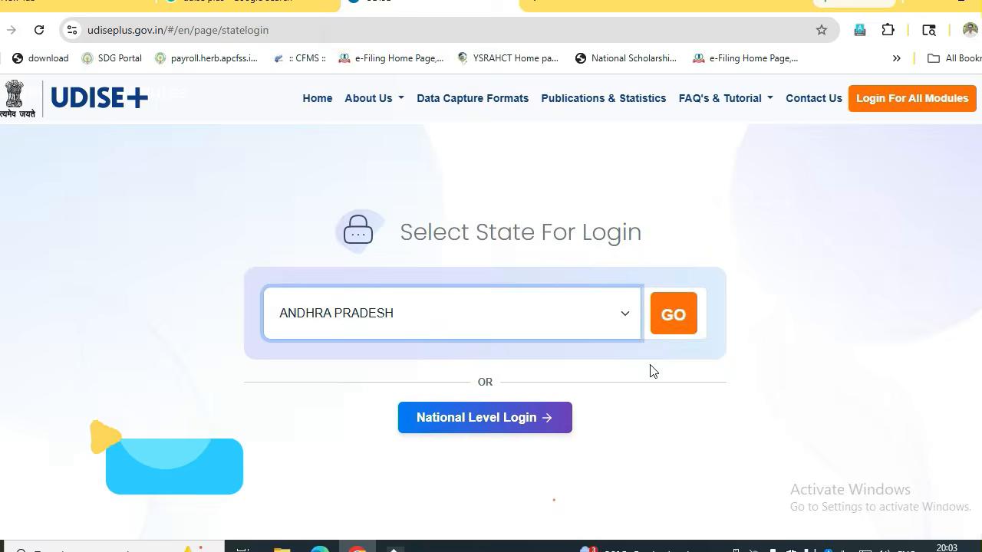
pyautogui.click(672, 316)
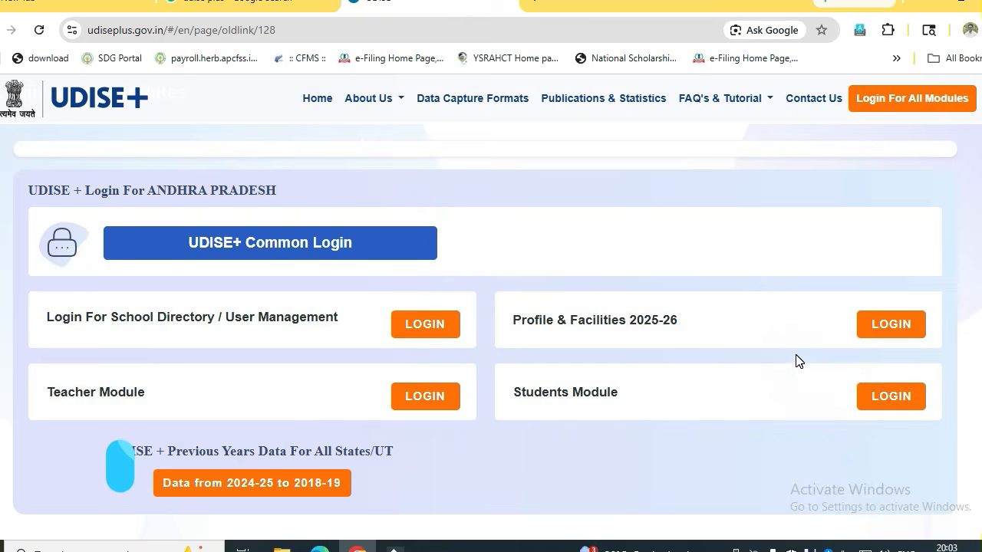
pyautogui.scroll(-2, 120, 463)
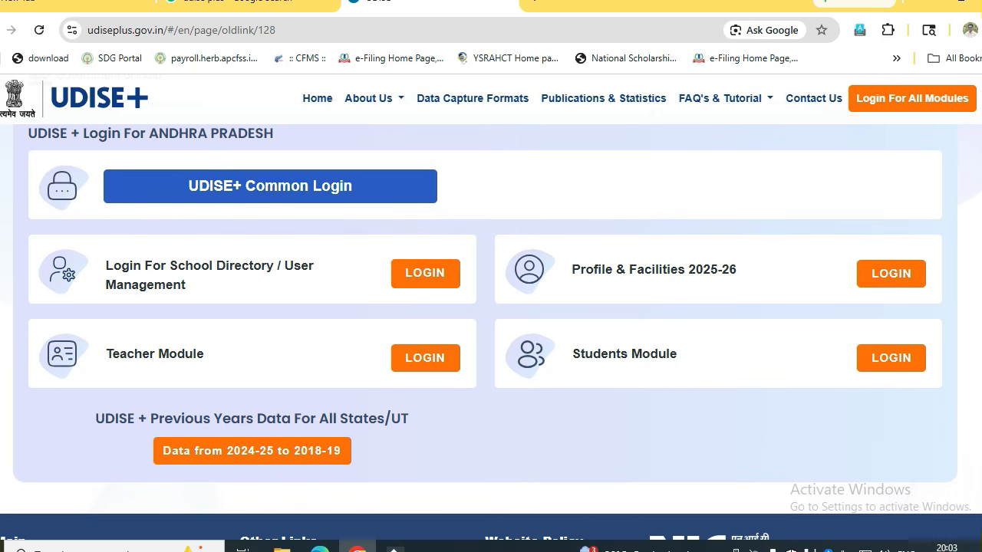
pyautogui.click(905, 370)
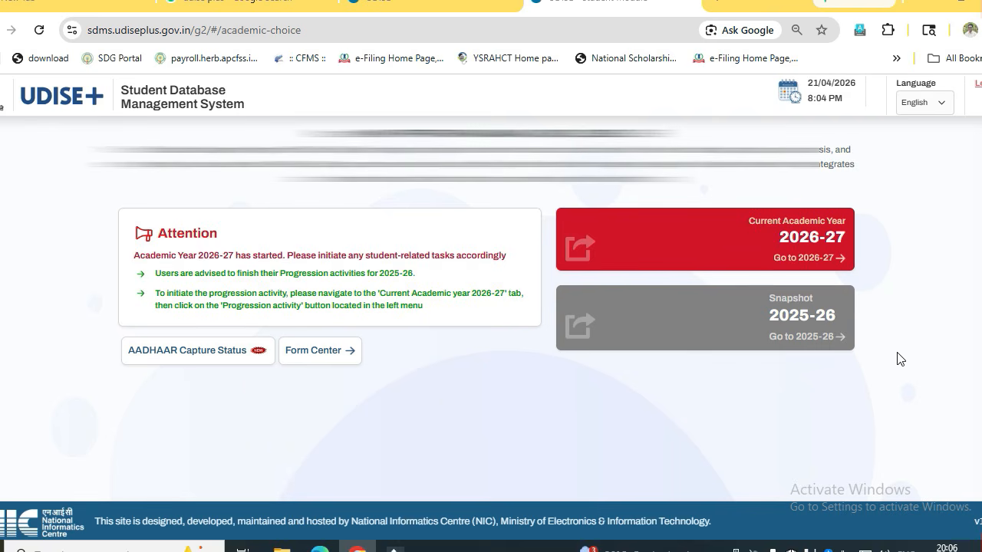
# Step: Enter the current academic year 2026-27 and open the Progression Module under Student Movement and Progression
pyautogui.click(788, 239)
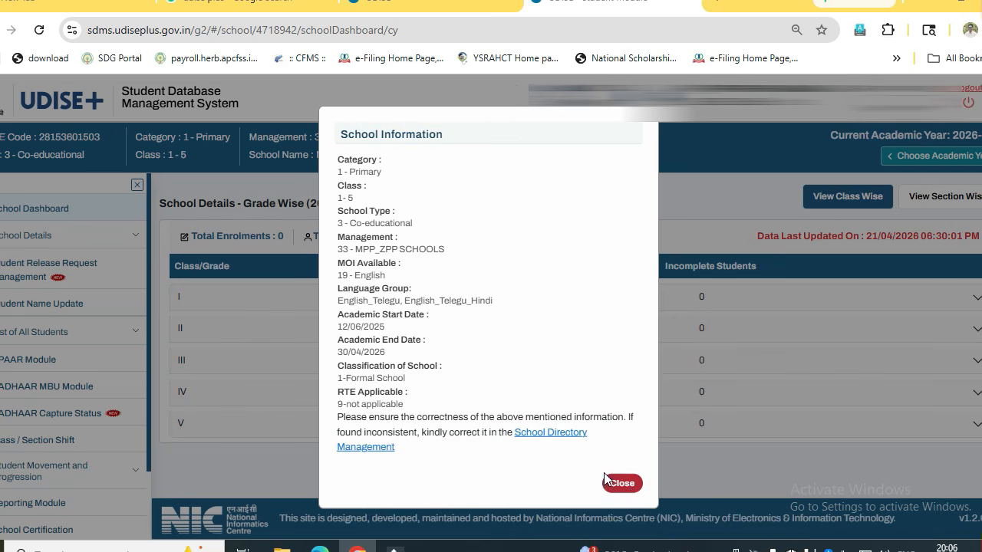
pyautogui.click(629, 488)
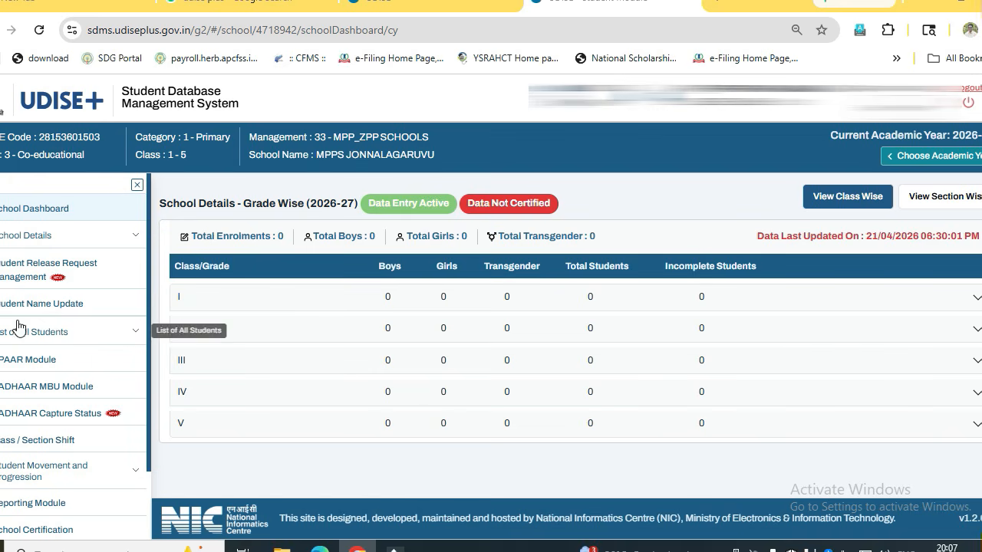
pyautogui.moveTo(149, 302); pyautogui.dragTo(145, 416)
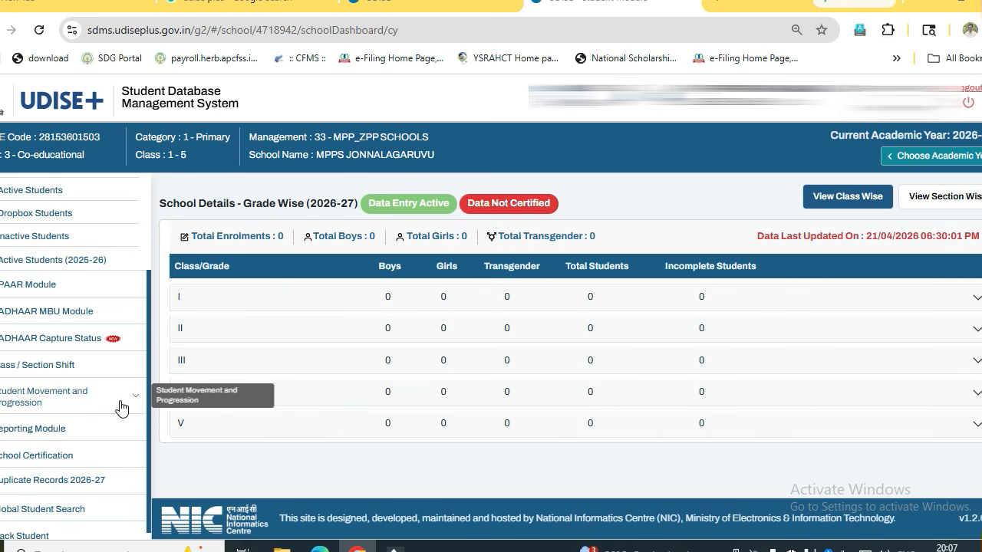
pyautogui.click(121, 398)
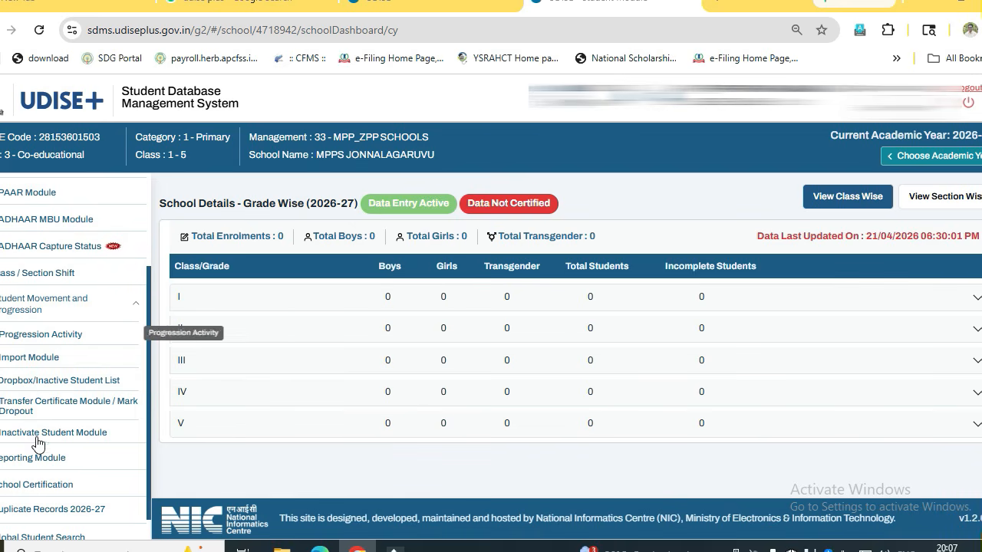
pyautogui.click(55, 341)
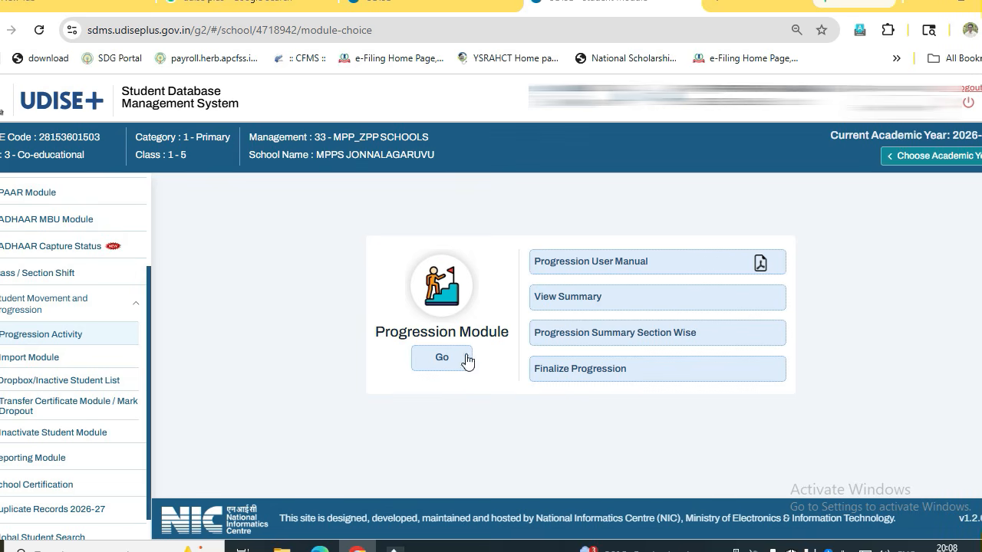
pyautogui.click(442, 357)
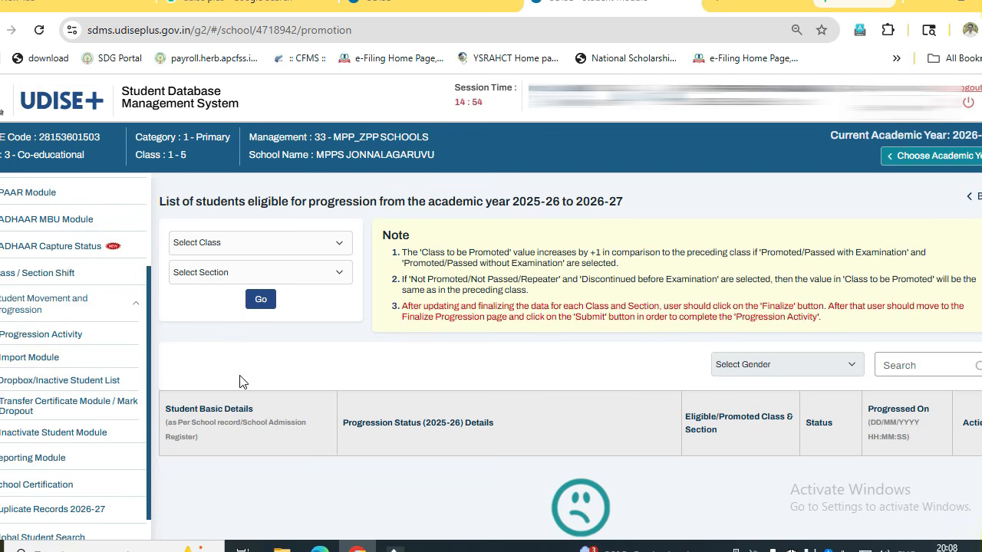
# Step: List the students eligible for progression in Class I, Section A
pyautogui.click(272, 239)
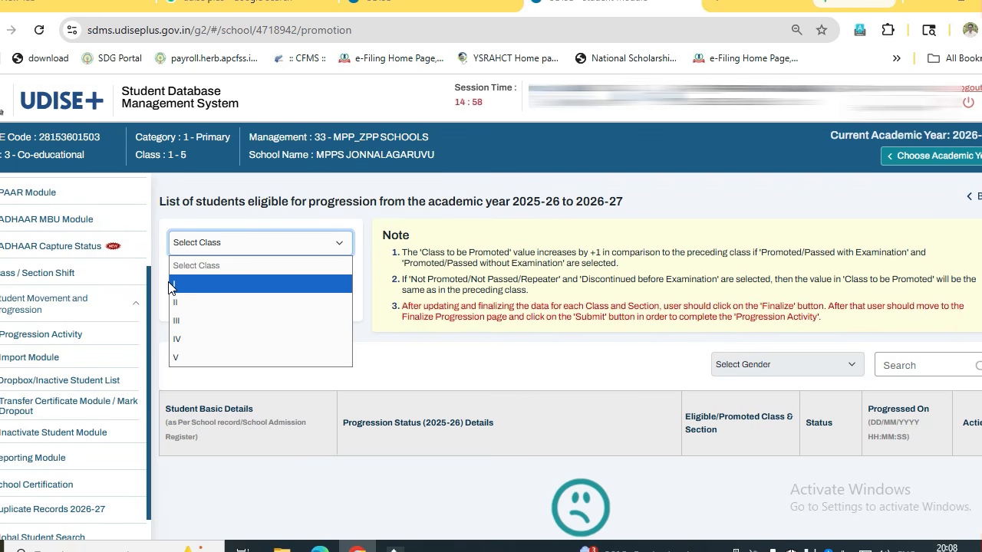
pyautogui.click(429, 365)
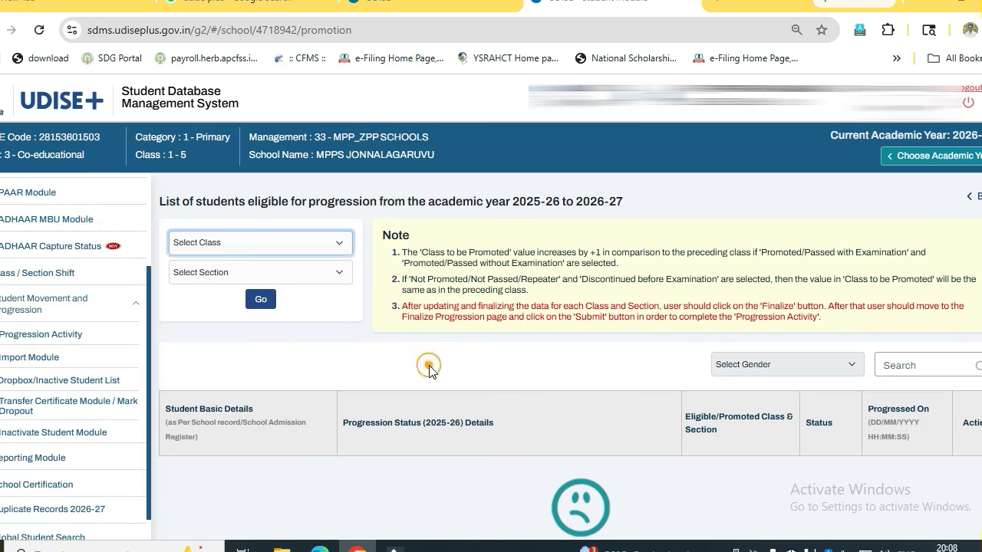
pyautogui.click(244, 252)
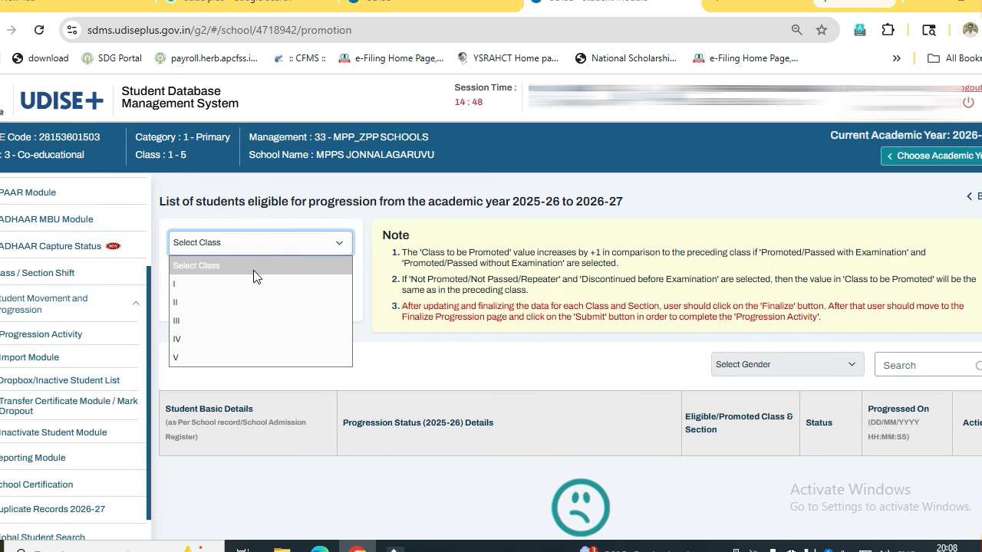
pyautogui.click(221, 288)
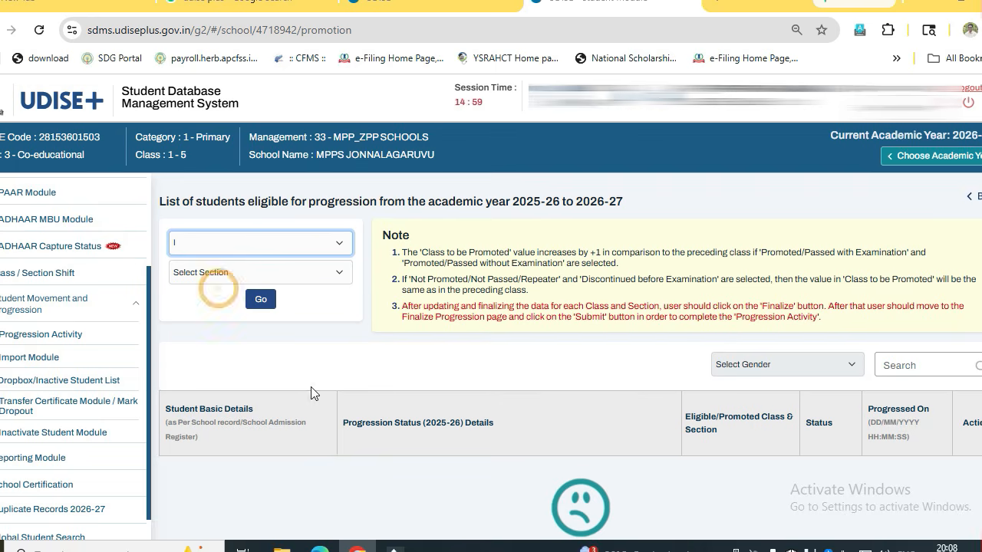
pyautogui.click(260, 272)
pyautogui.click(231, 294)
pyautogui.click(254, 300)
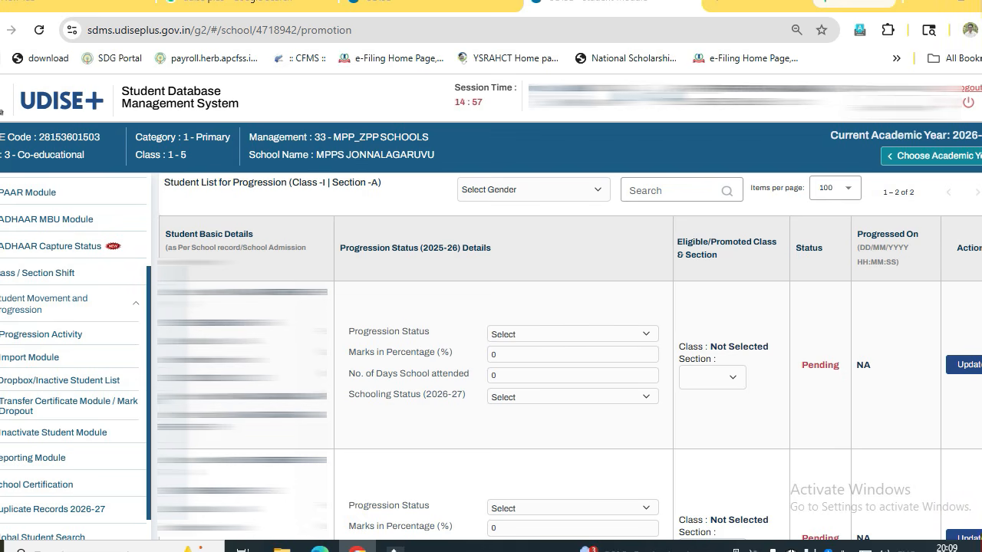
# Step: Set the first student's progression status to Promoted(by Examination)
pyautogui.click(555, 337)
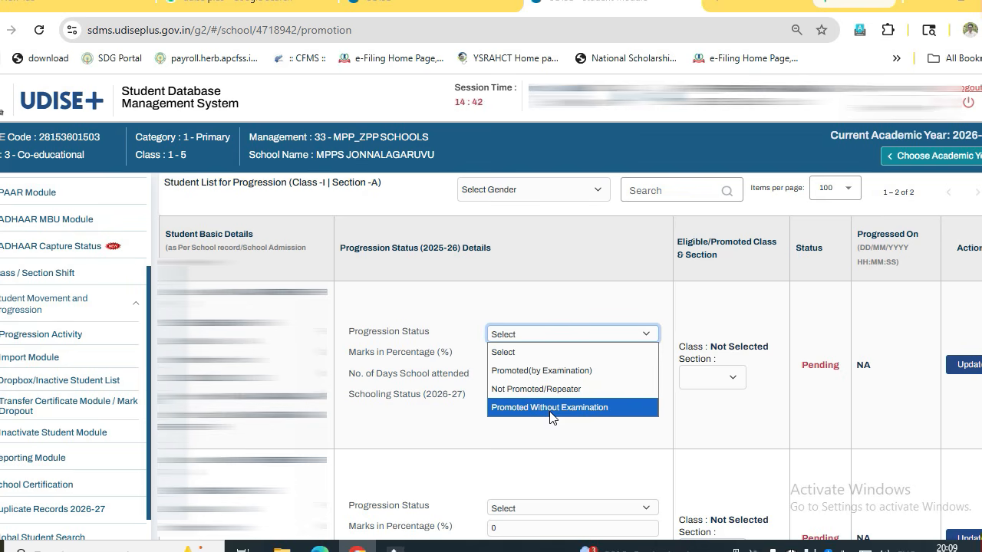
pyautogui.click(558, 447)
pyautogui.click(514, 336)
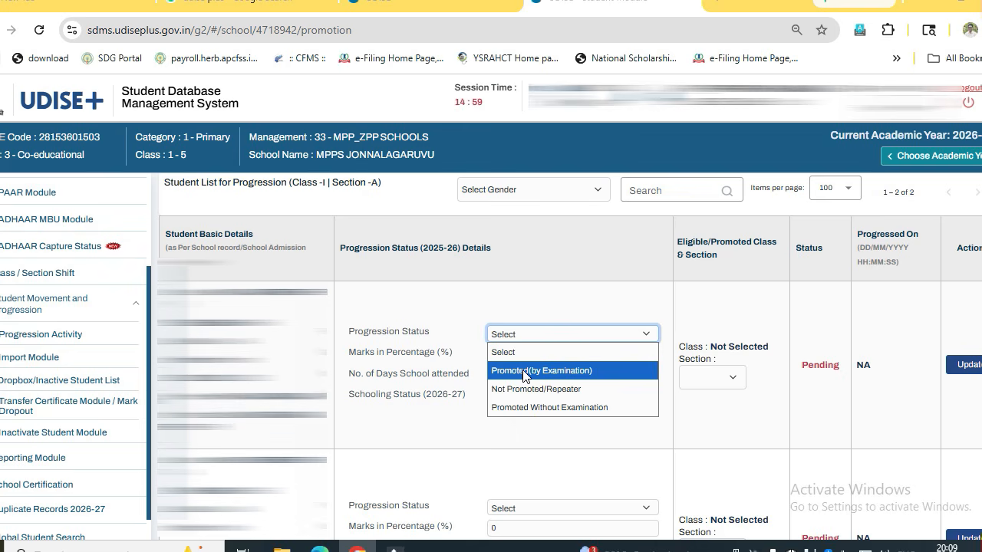
pyautogui.click(524, 373)
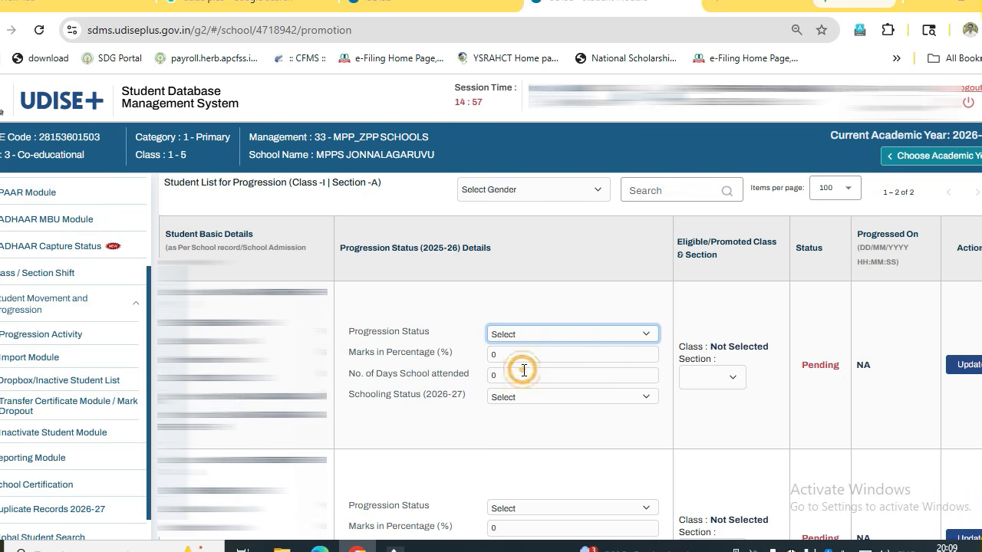
pyautogui.click(534, 353)
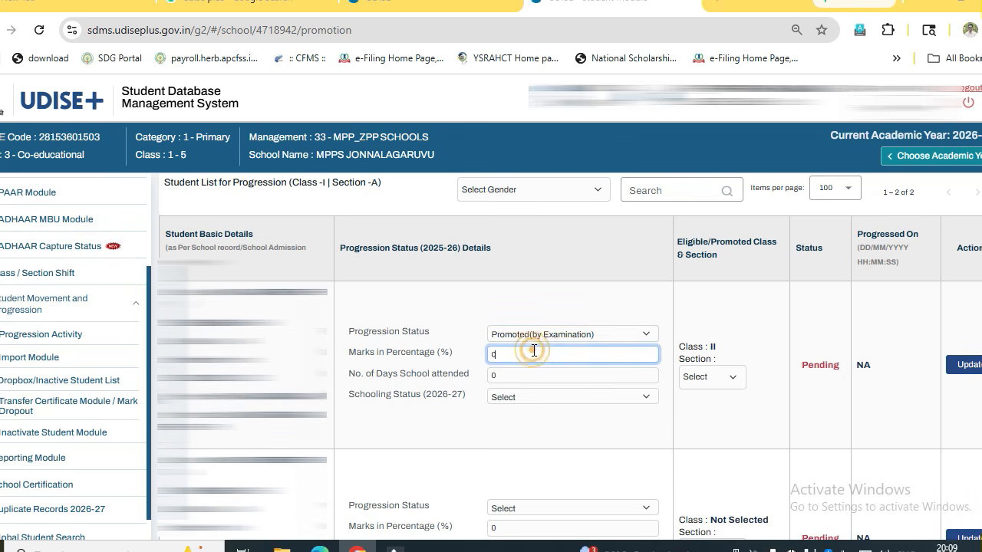
pyautogui.moveTo(537, 351); pyautogui.dragTo(479, 362)
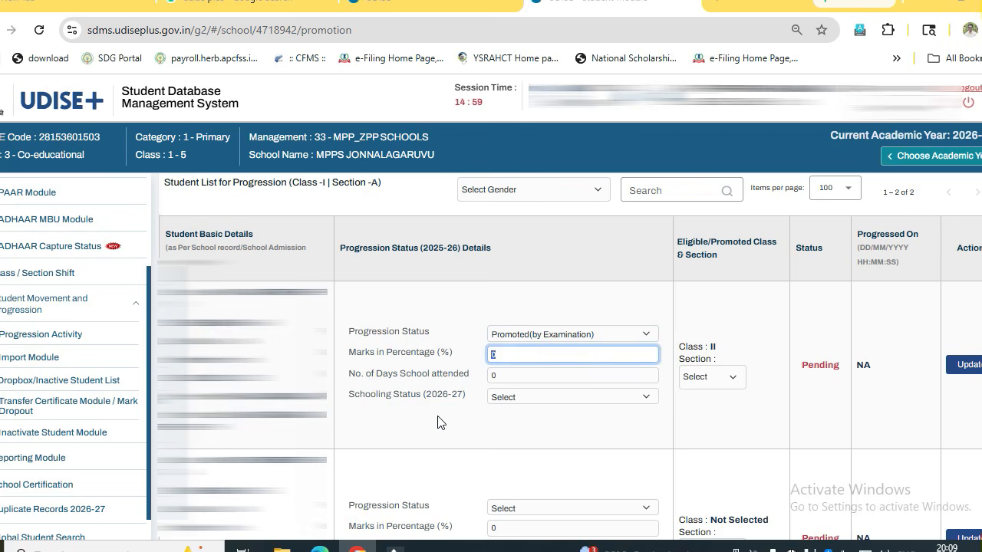
pyautogui.click(512, 377)
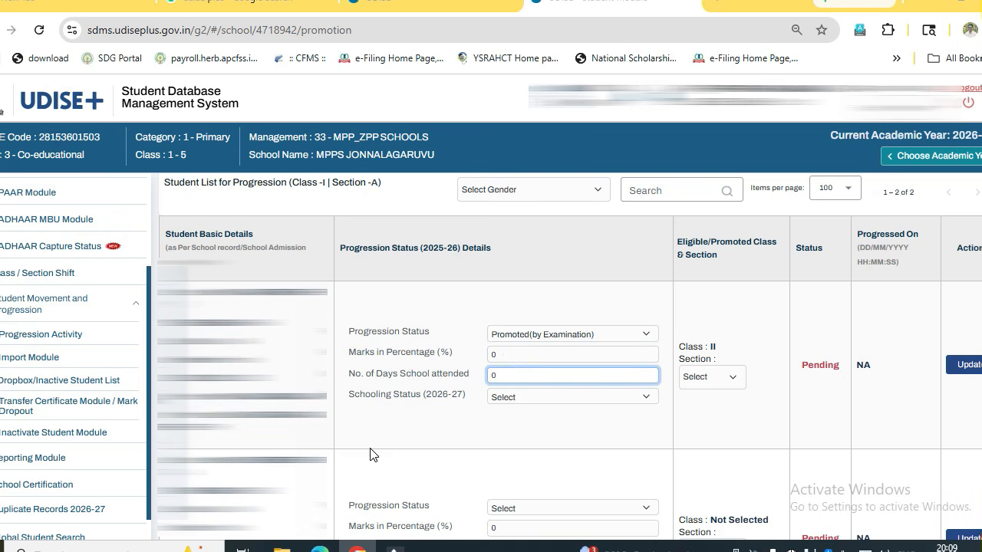
pyautogui.click(492, 449)
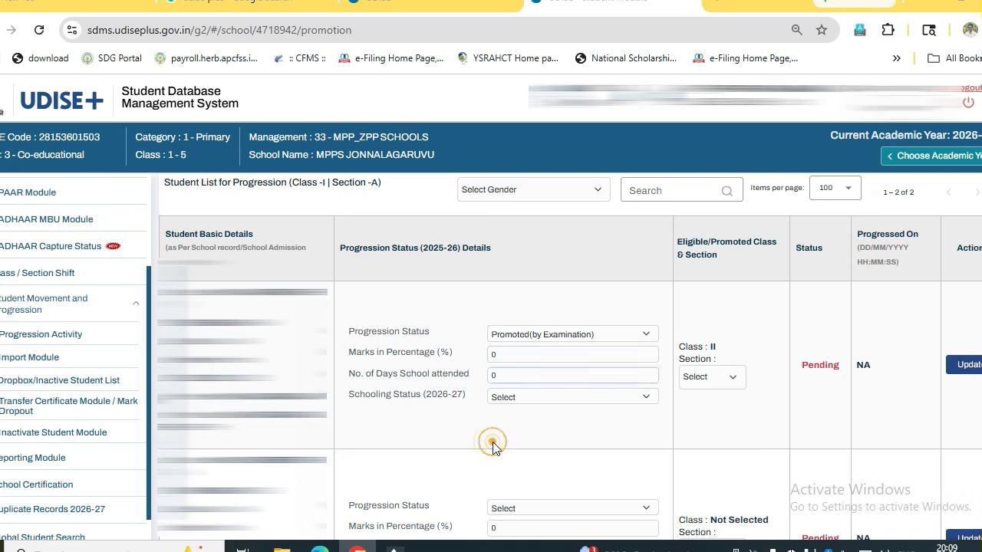
# Step: Update the first student's record with 98 percent marks, 202 days attended, schooling status Studying in Same School and section A
pyautogui.click(524, 396)
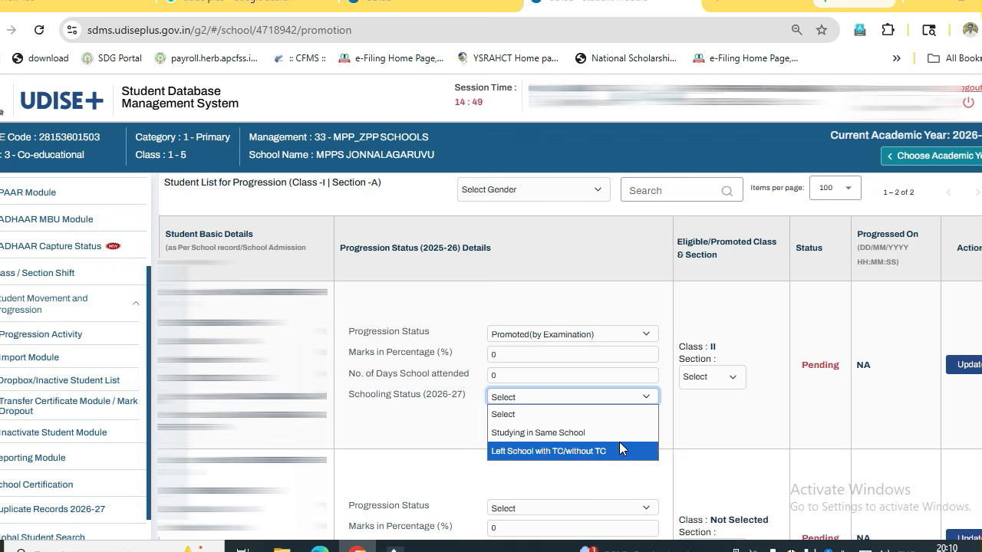
pyautogui.click(569, 434)
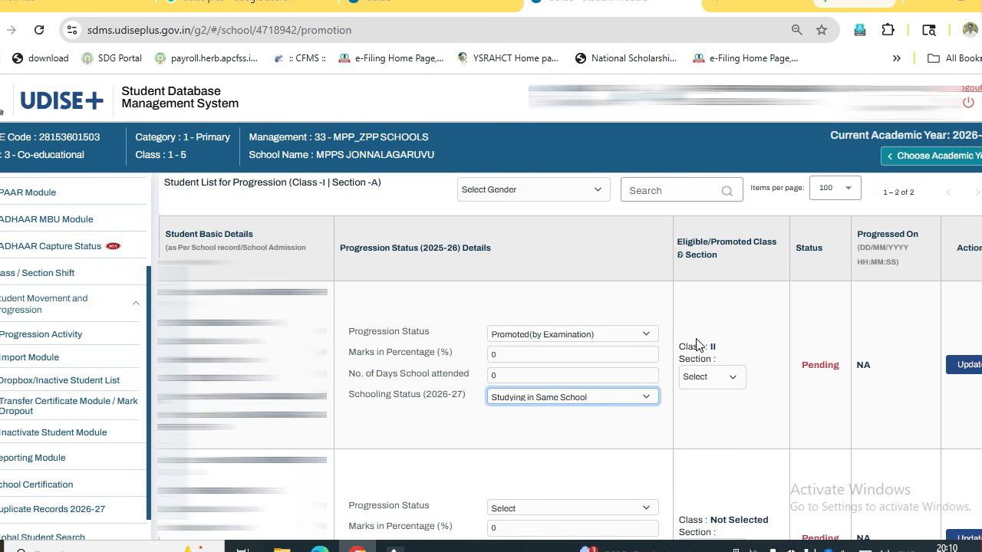
pyautogui.click(717, 379)
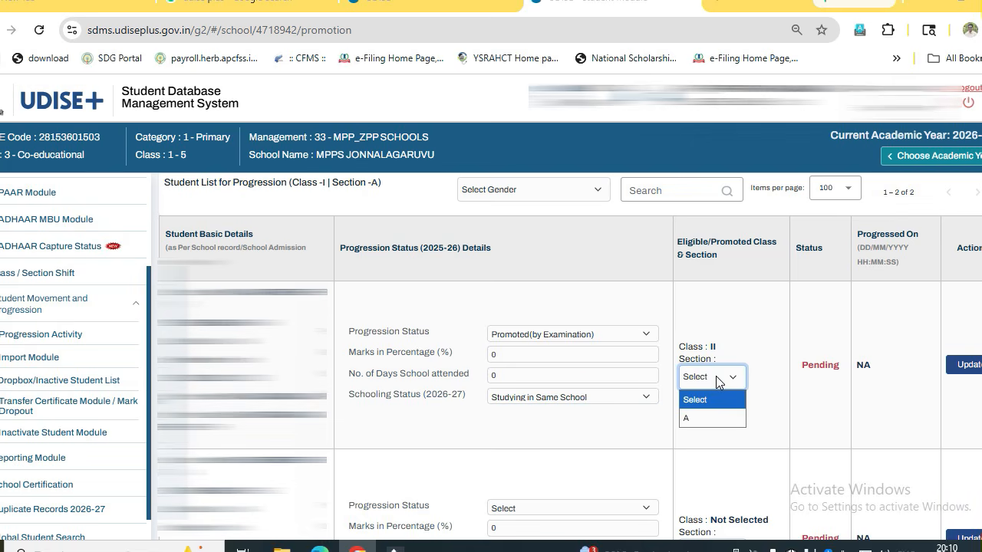
pyautogui.click(698, 418)
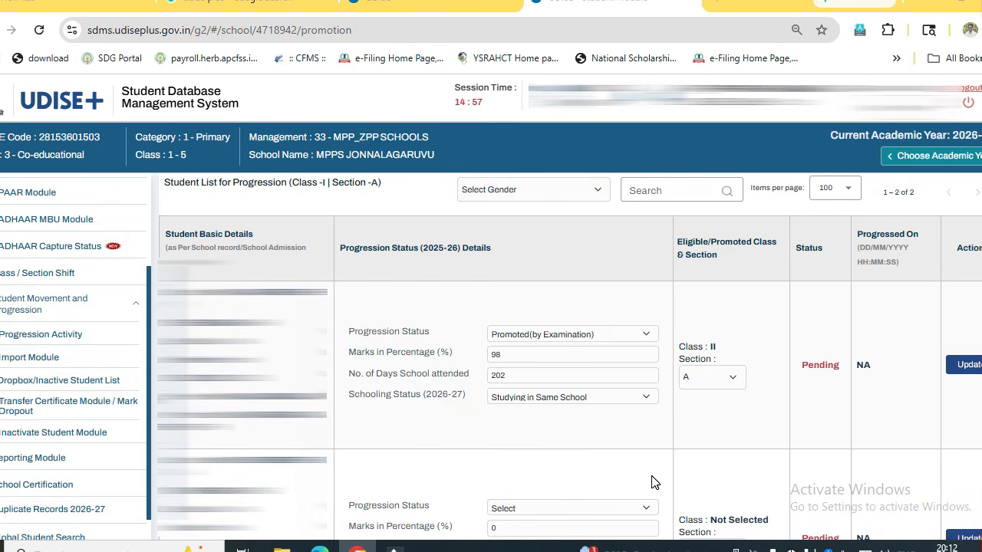
pyautogui.click(969, 367)
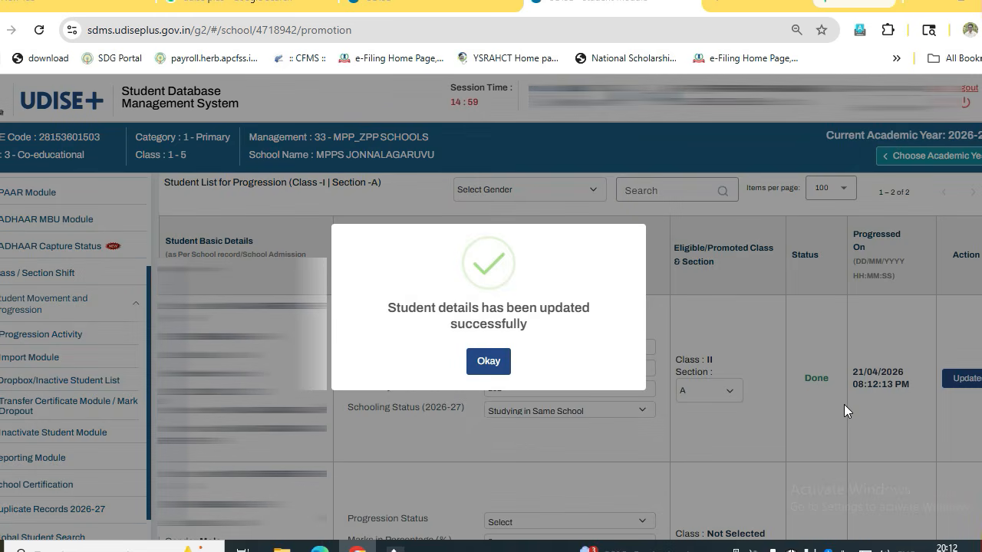
pyautogui.click(479, 359)
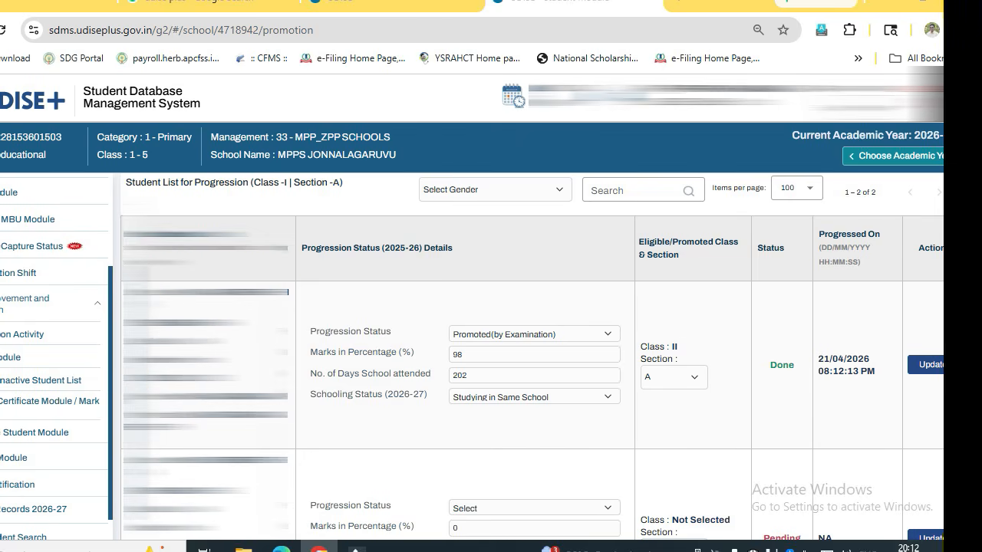
# Step: Finalize the progression of Class I, Section A and confirm freezing the section
pyautogui.scroll(-1, 532, 357)
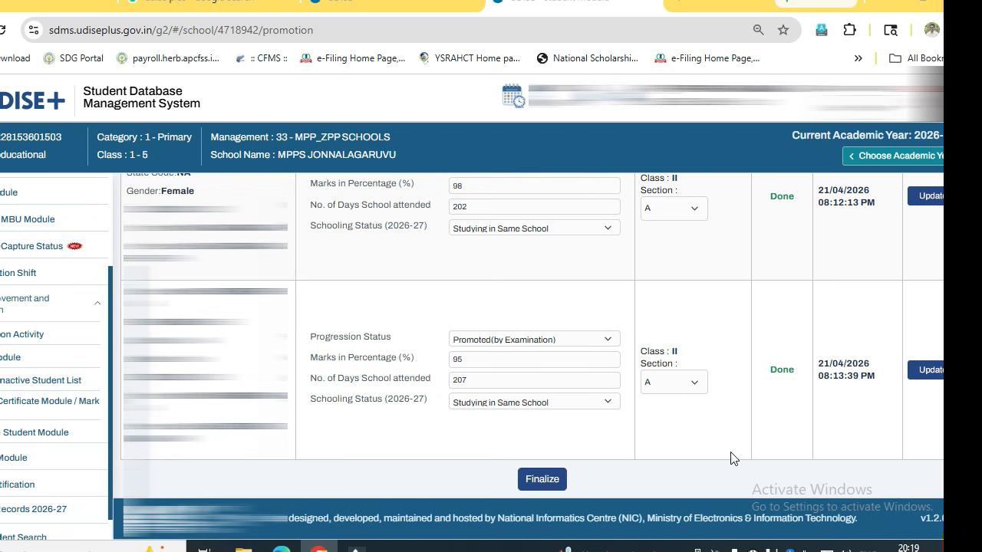
pyautogui.scroll(1, 732, 516)
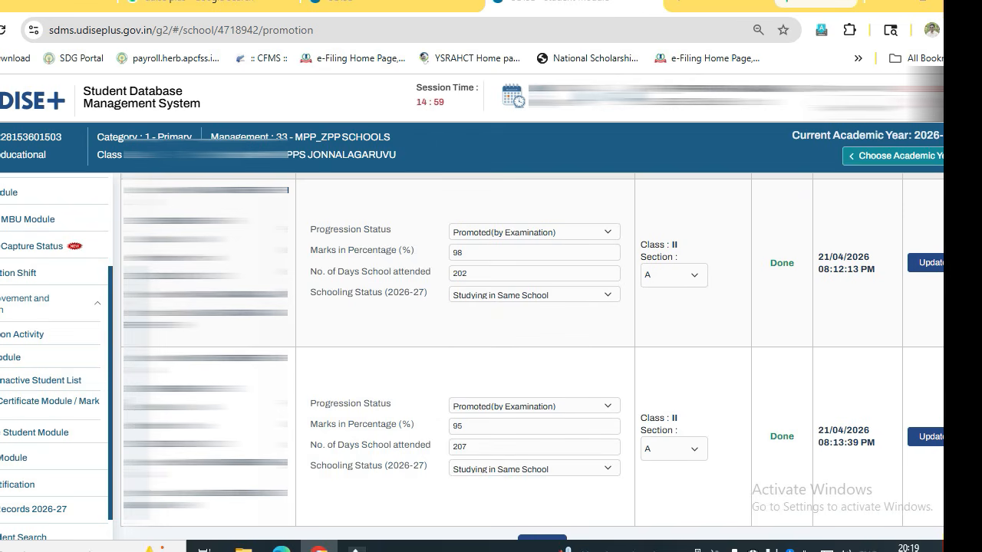
pyautogui.scroll(-1, 576, 402)
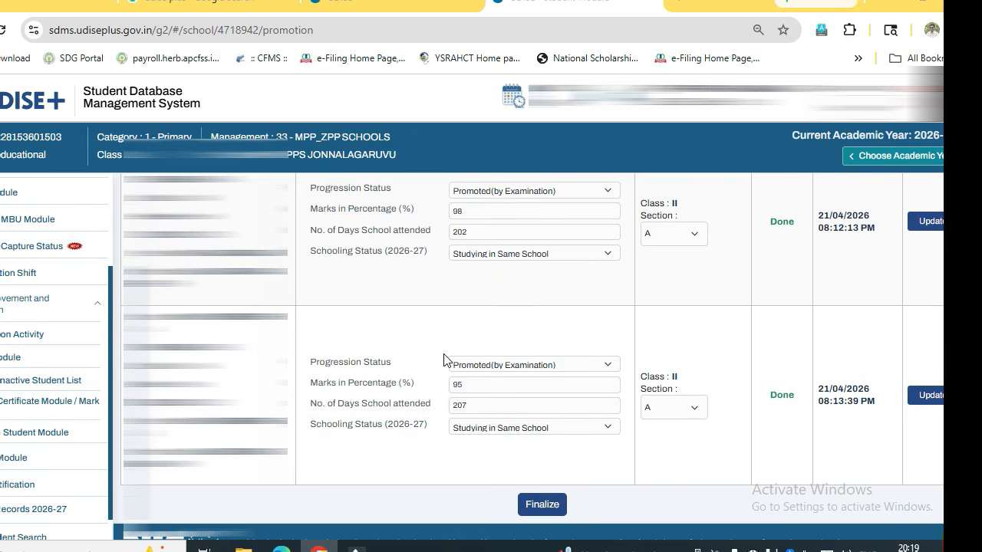
pyautogui.click(544, 504)
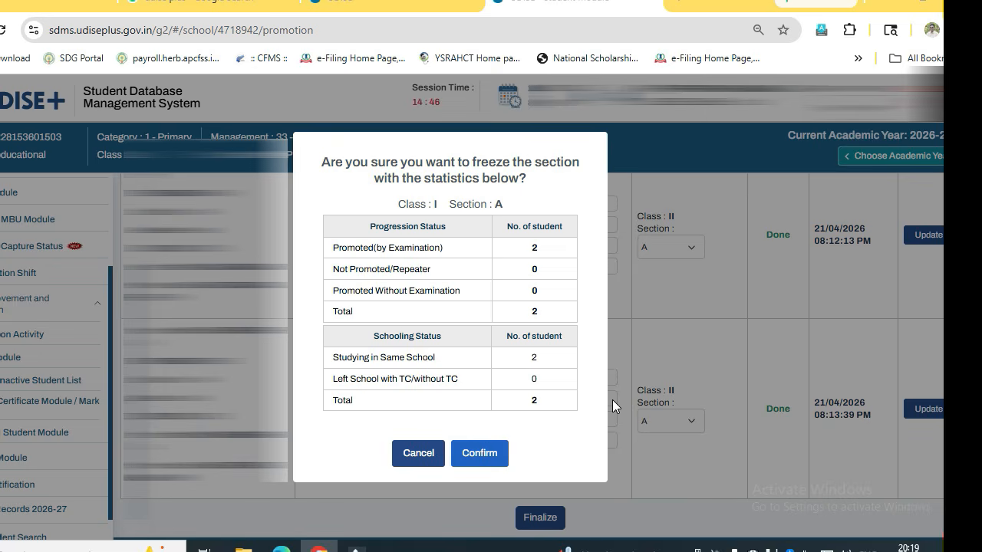
pyautogui.click(479, 453)
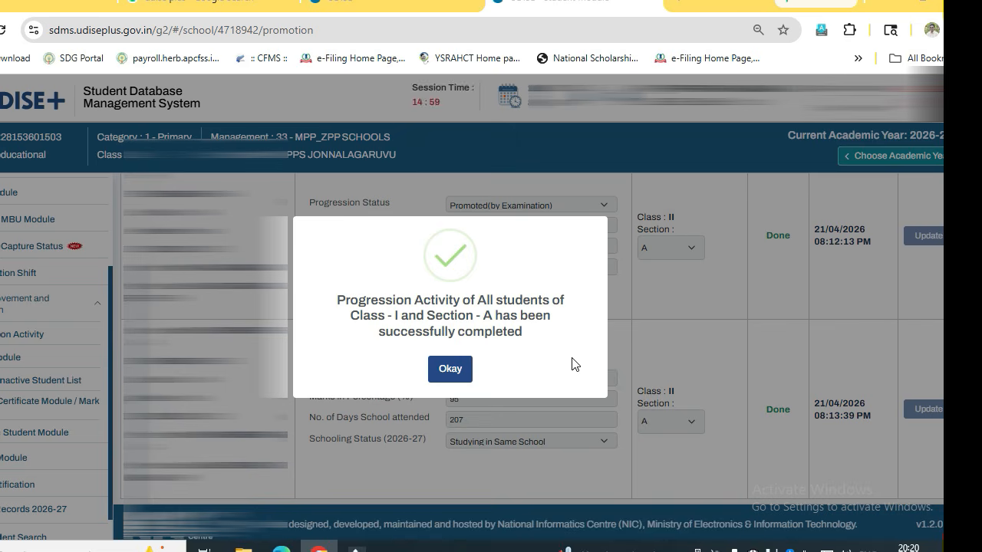
# Step: Dismiss the Class I completion message and open the class selection for the next class
pyautogui.click(453, 371)
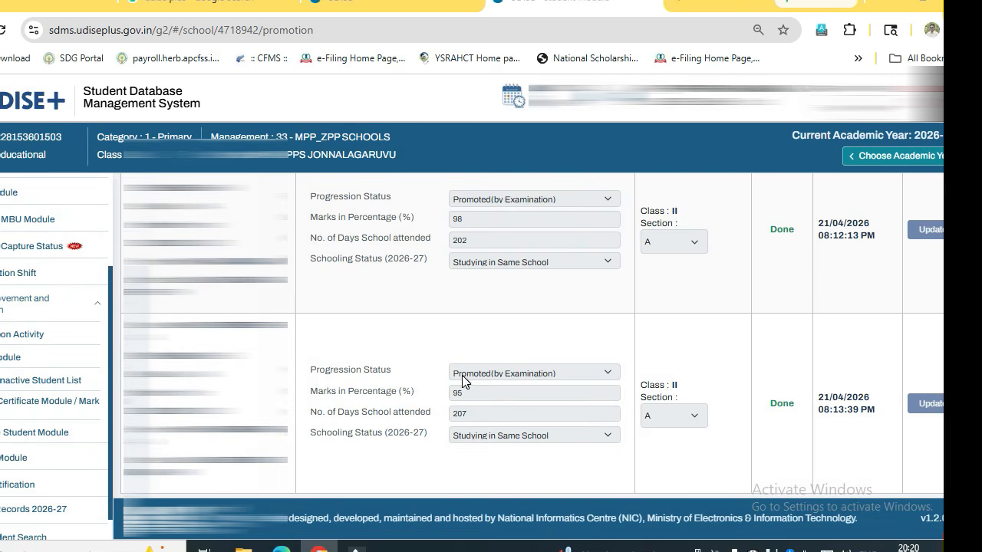
pyautogui.scroll(4, 532, 318)
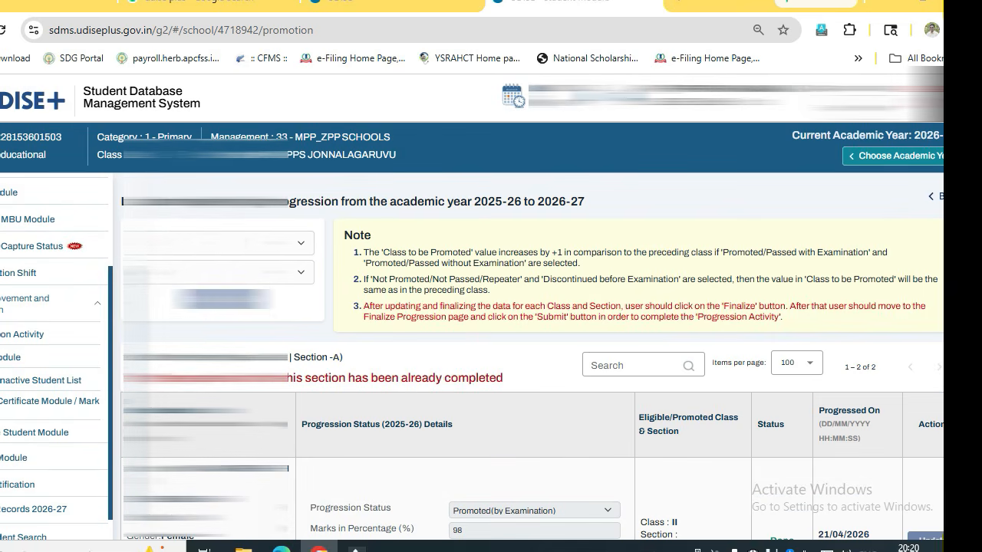
pyautogui.click(280, 247)
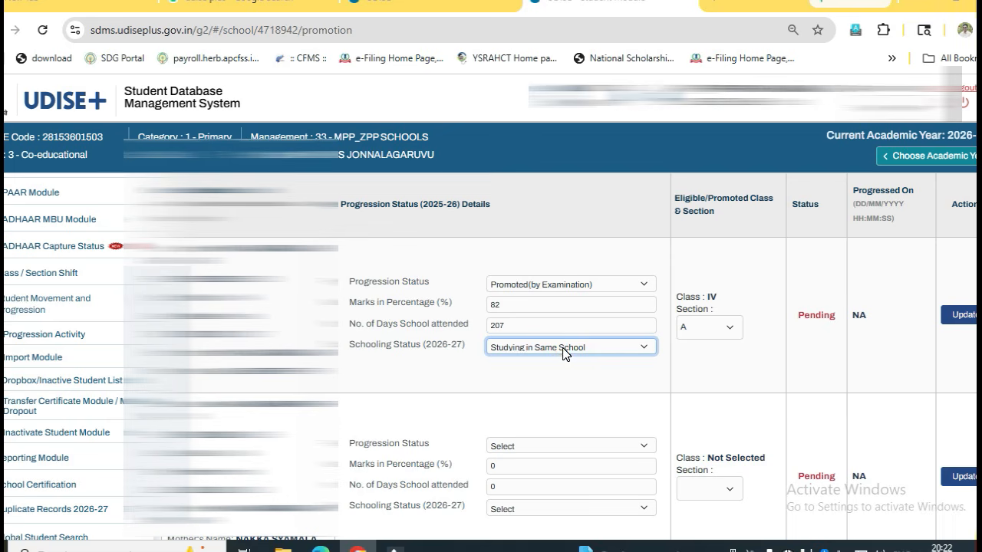
# Step: Try Left School with TC/without TC as the schooling status of the student being promoted to Class IV, and restore Studying in Same School
pyautogui.click(564, 350)
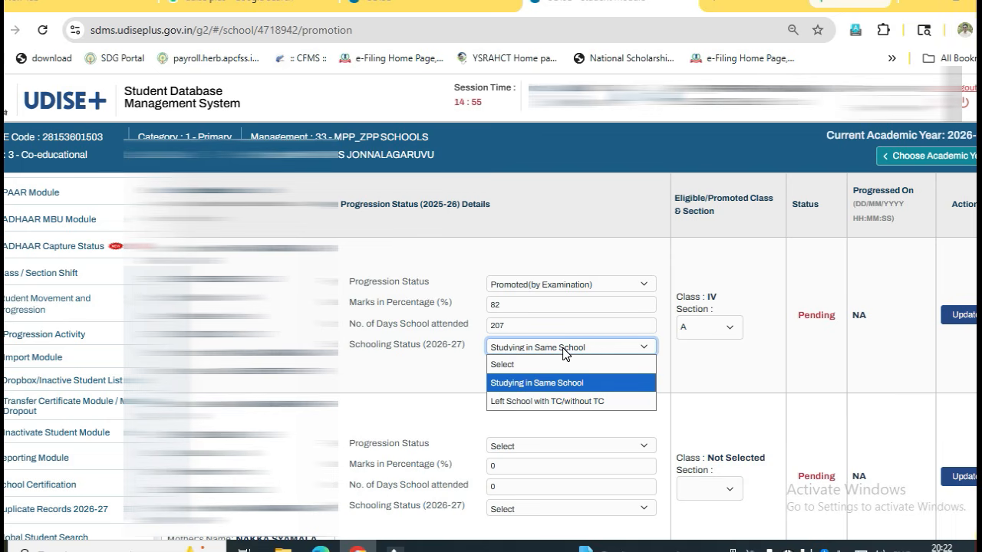
pyautogui.click(552, 403)
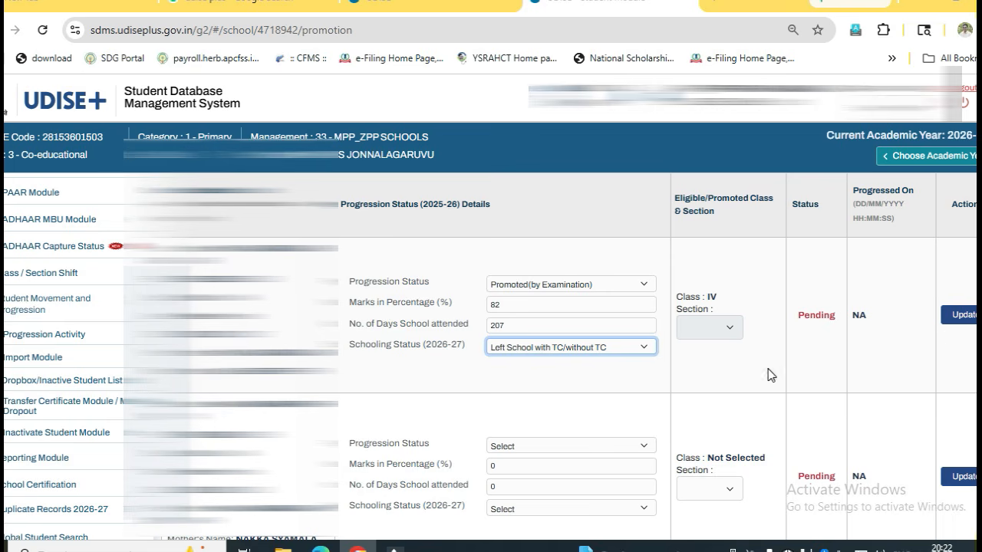
pyautogui.click(560, 352)
pyautogui.click(537, 383)
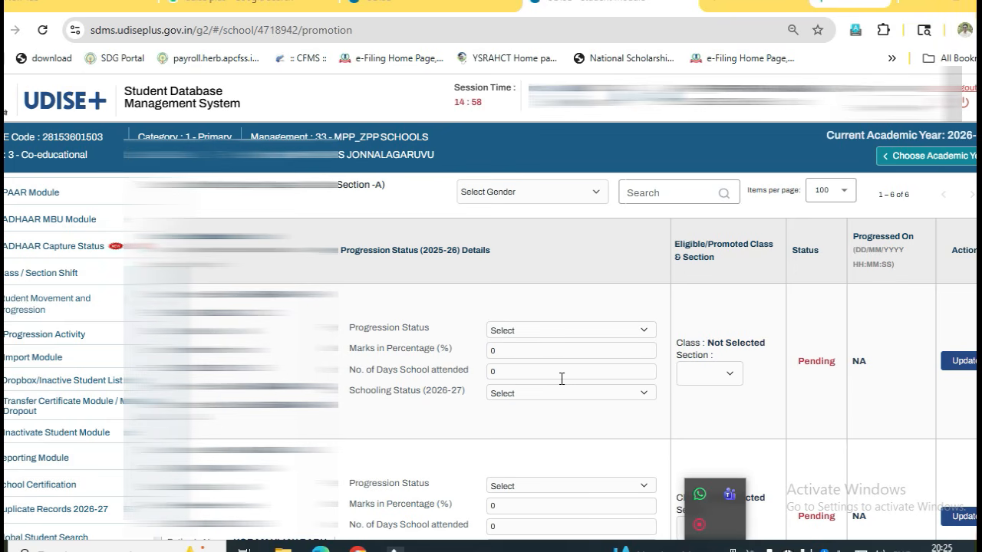
# Step: Set the first student's progression status to Promoted(by Examination) and the schooling status to Left School with TC/without TC
pyautogui.click(562, 332)
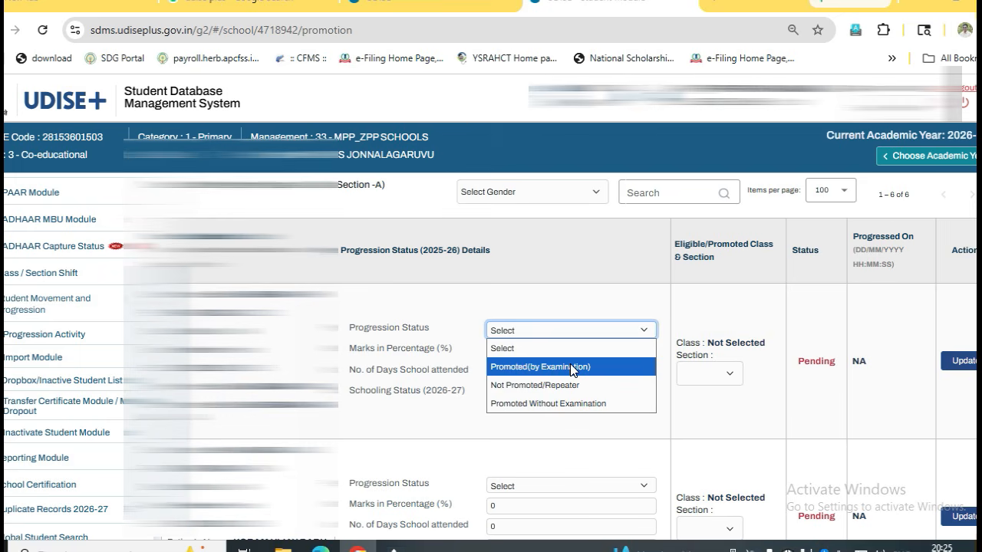
pyautogui.click(571, 365)
pyautogui.doubleClick(530, 350)
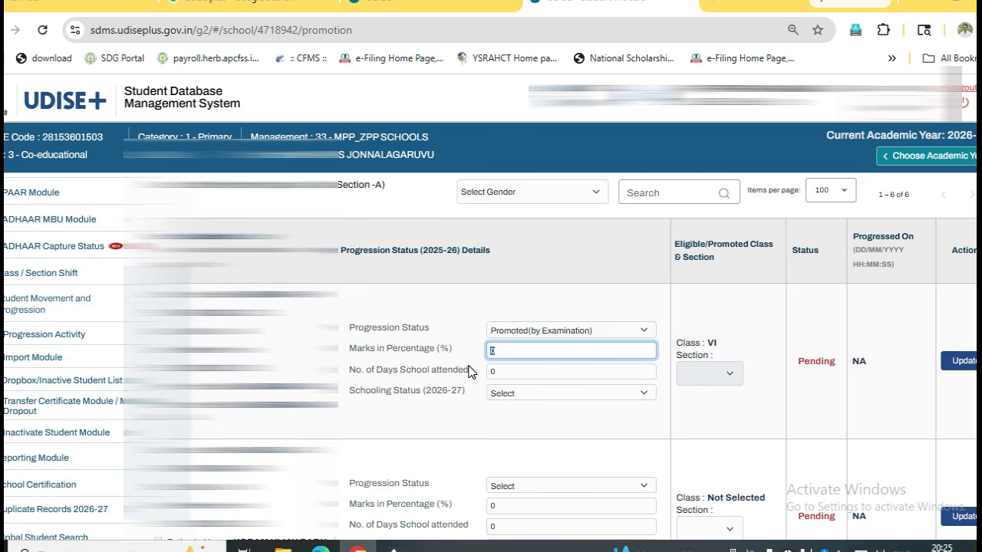
pyautogui.click(510, 391)
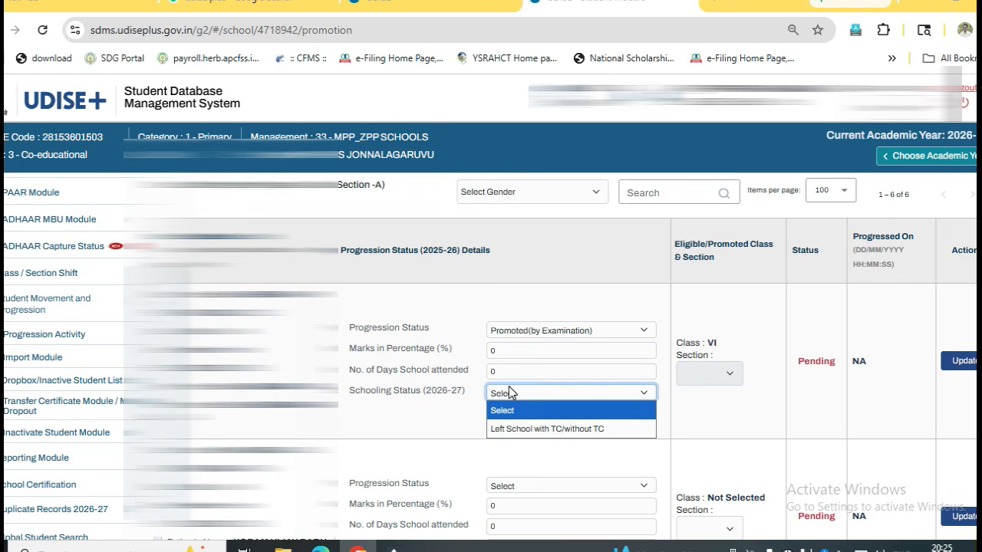
pyautogui.click(519, 432)
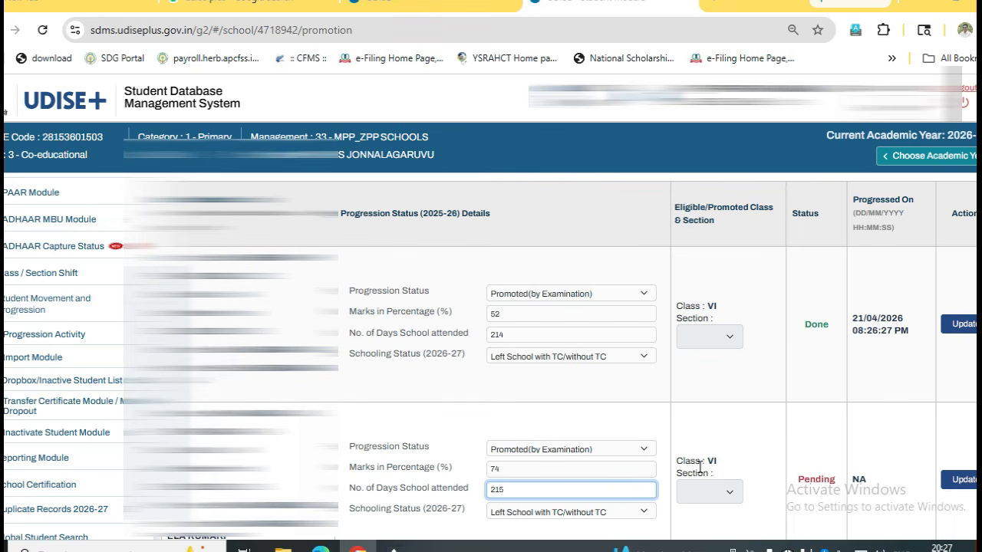
pyautogui.click(735, 492)
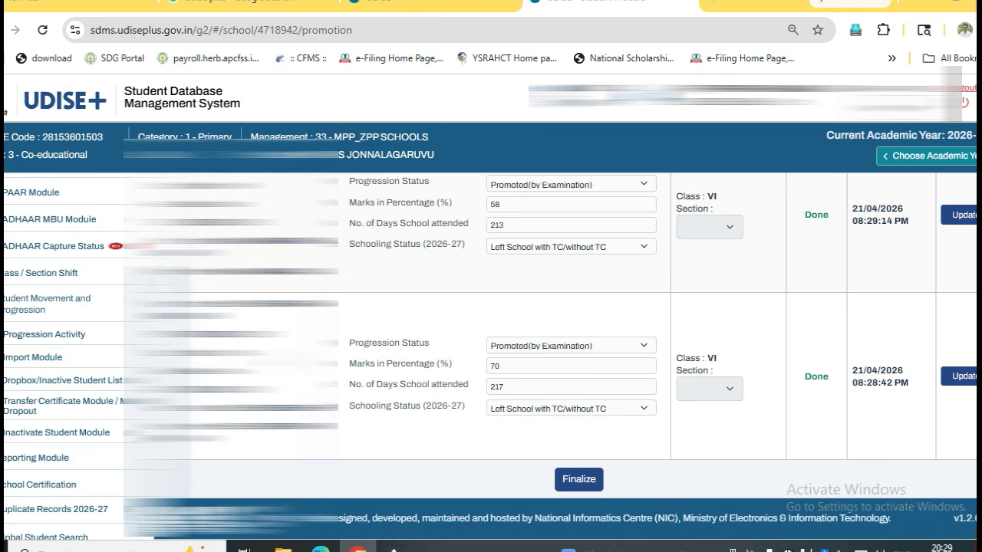
# Step: Finalize the progression of the section promoted to Class VI and open the Finalize Progression page of the Progression Module
pyautogui.click(577, 480)
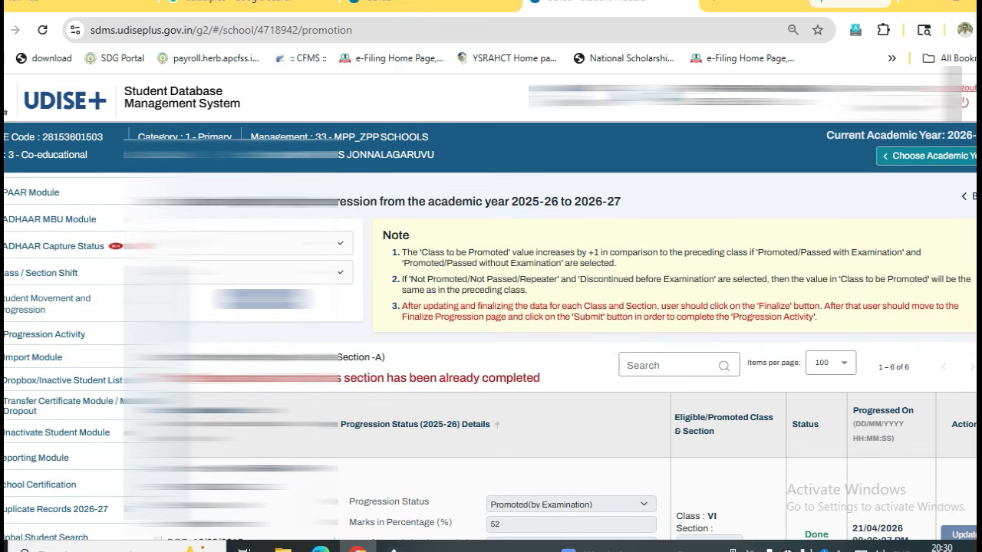
pyautogui.click(34, 335)
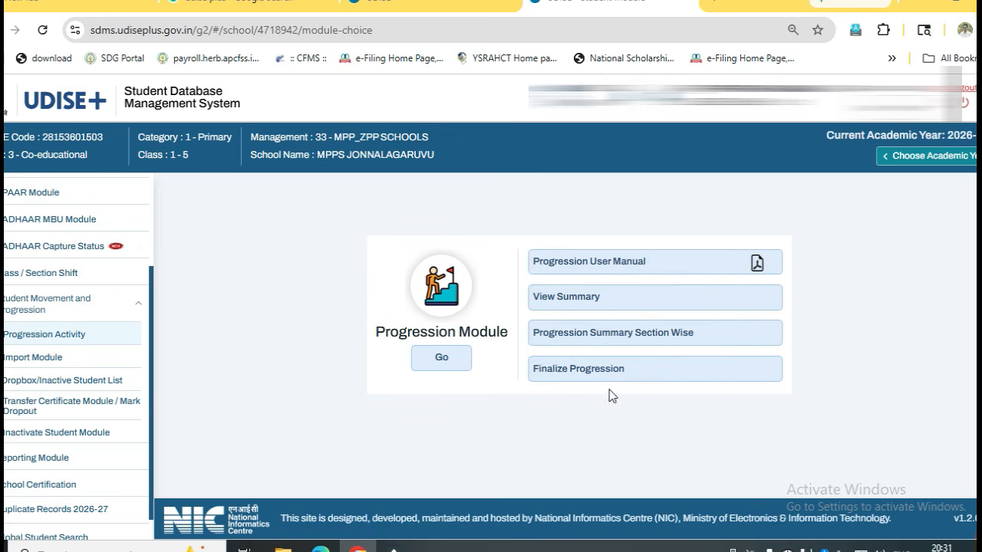
pyautogui.click(580, 376)
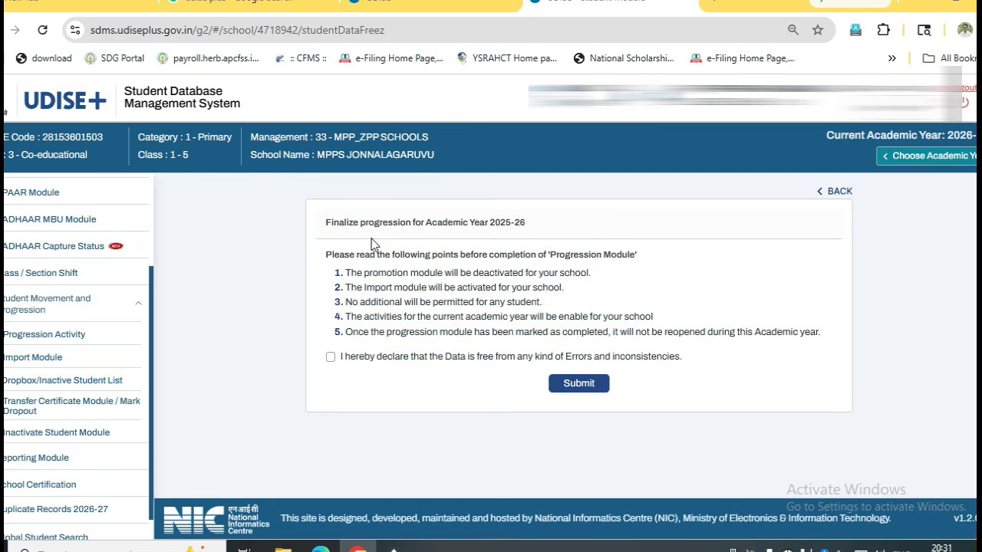
pyautogui.moveTo(420, 221); pyautogui.dragTo(538, 219)
pyautogui.click(552, 221)
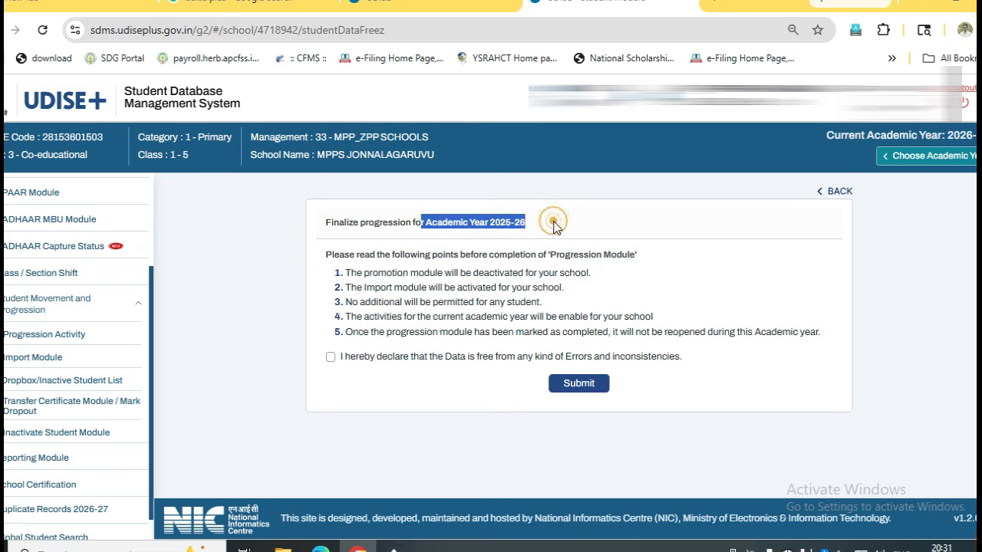
pyautogui.moveTo(331, 223); pyautogui.dragTo(590, 223)
pyautogui.click(583, 221)
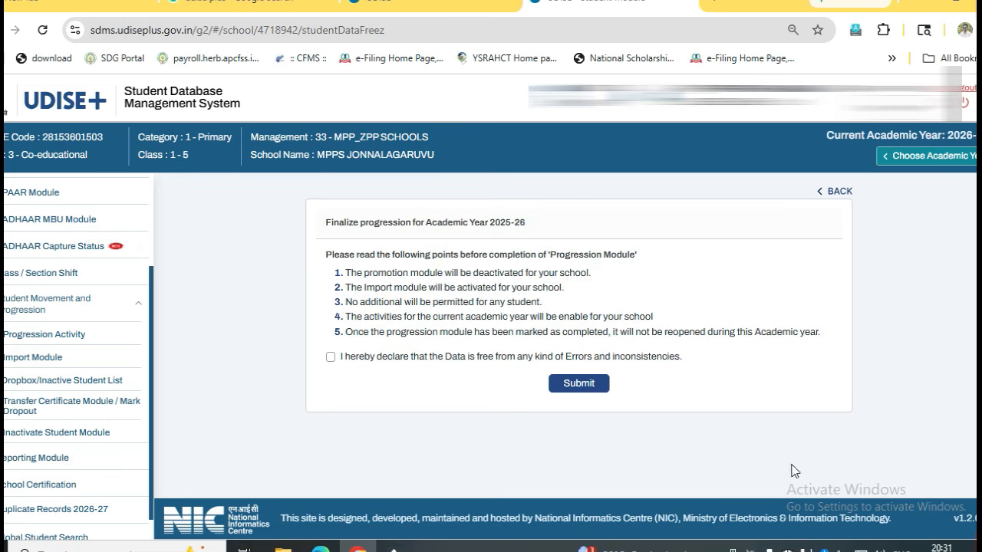
# Step: Declare the data free from errors and inconsistencies and submit the school's progression finalization for Academic Year 2025-26
pyautogui.click(330, 357)
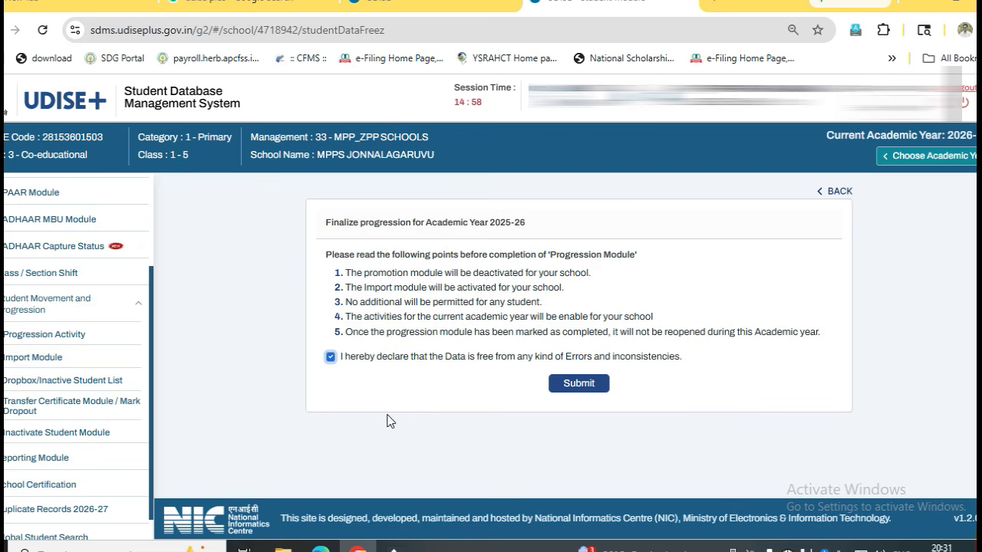
pyautogui.click(491, 443)
pyautogui.click(574, 386)
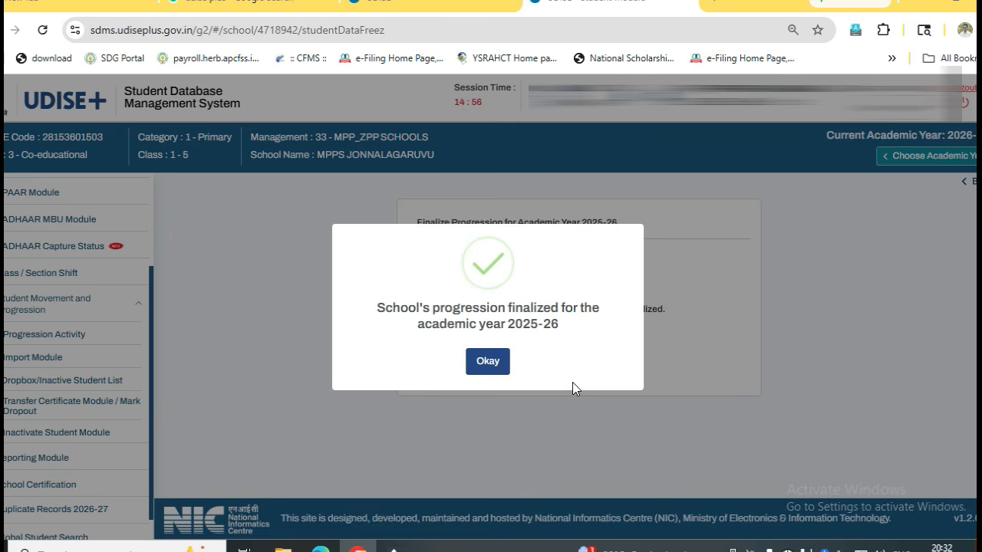
pyautogui.click(486, 362)
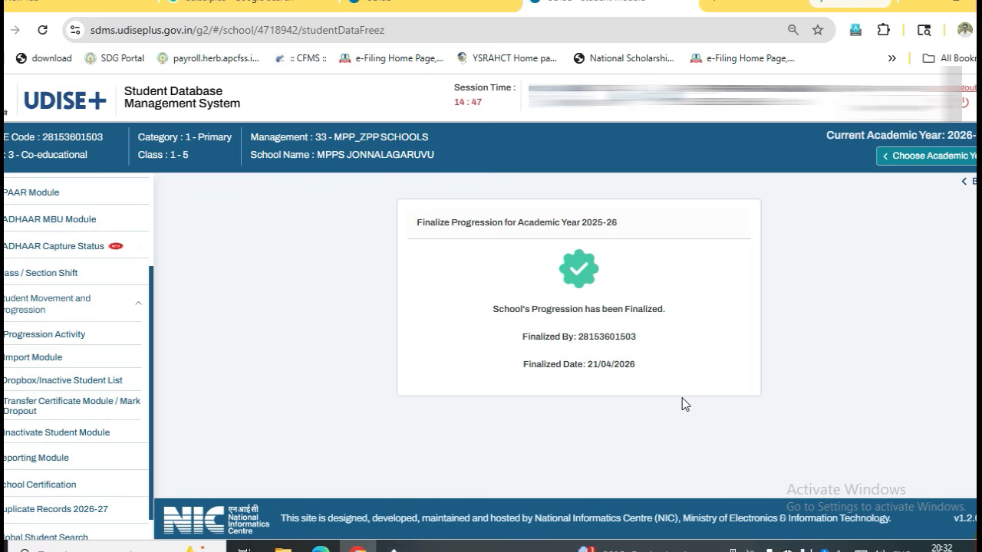
# Step: Show the 2026-27 School Dashboard, expand Classes I and II, and view the enrolment details of Class II, Section A
pyautogui.scroll(3, 46, 230)
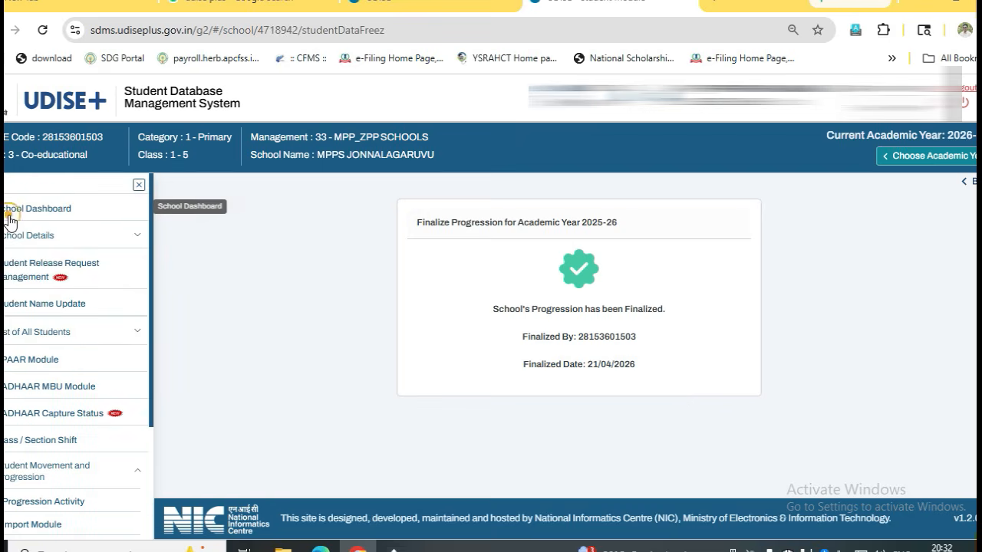
pyautogui.click(9, 218)
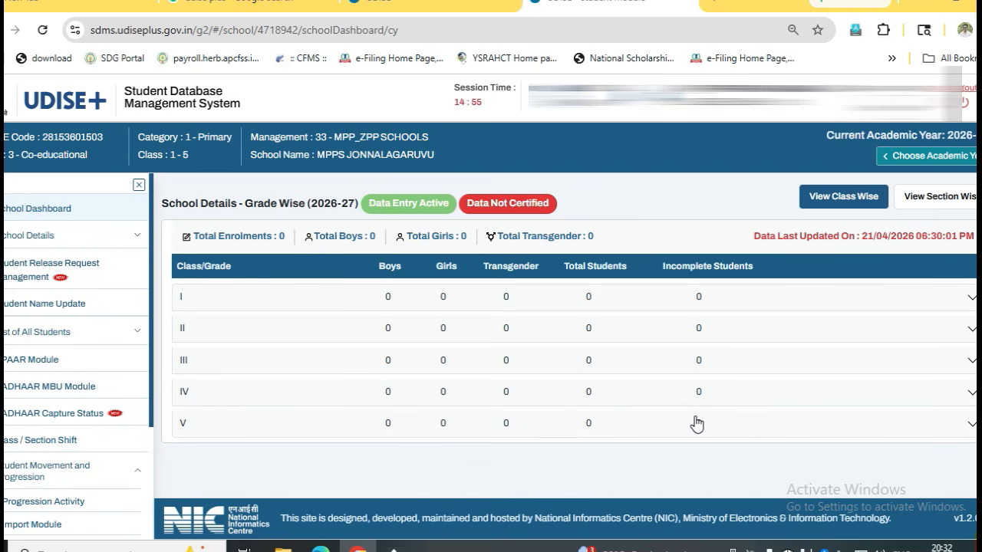
pyautogui.click(972, 303)
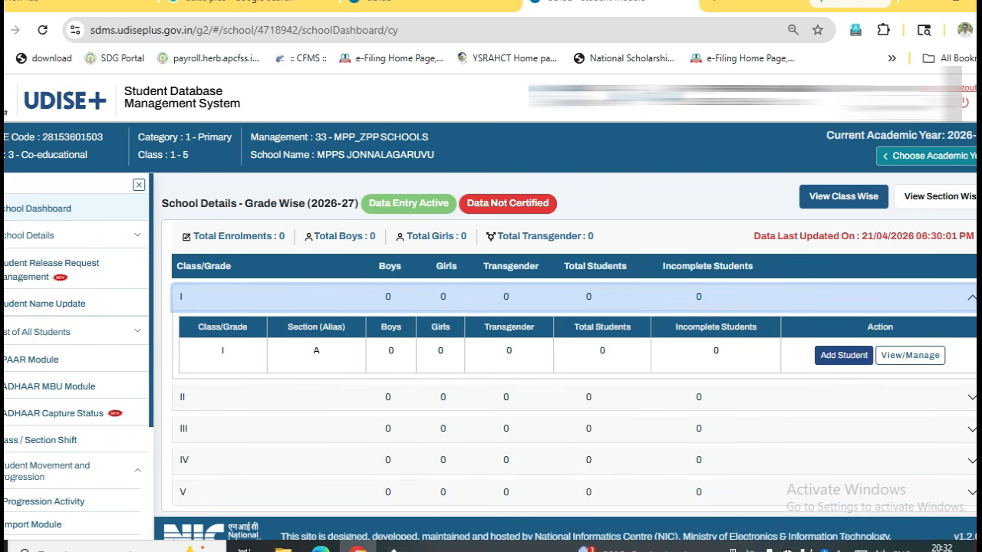
pyautogui.scroll(-1, 568, 357)
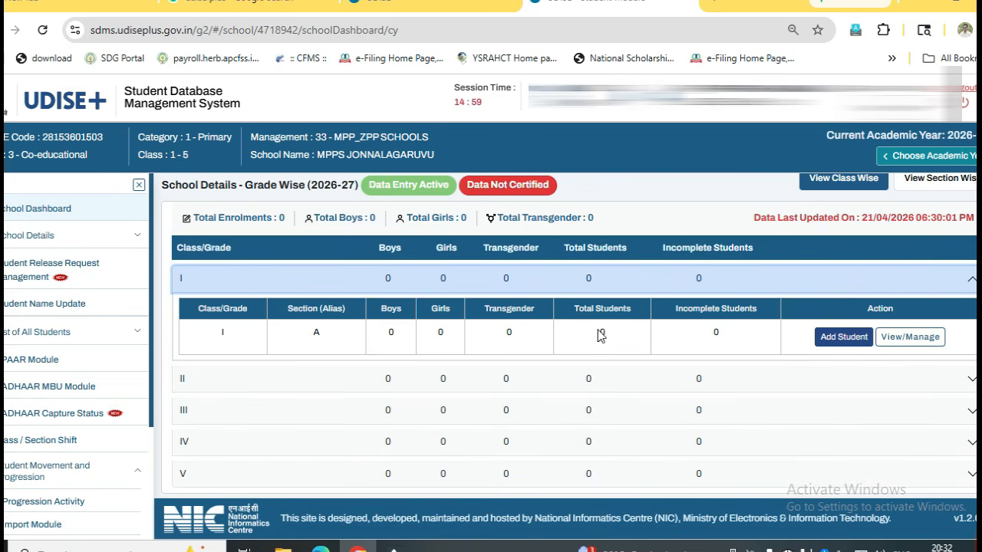
pyautogui.click(959, 386)
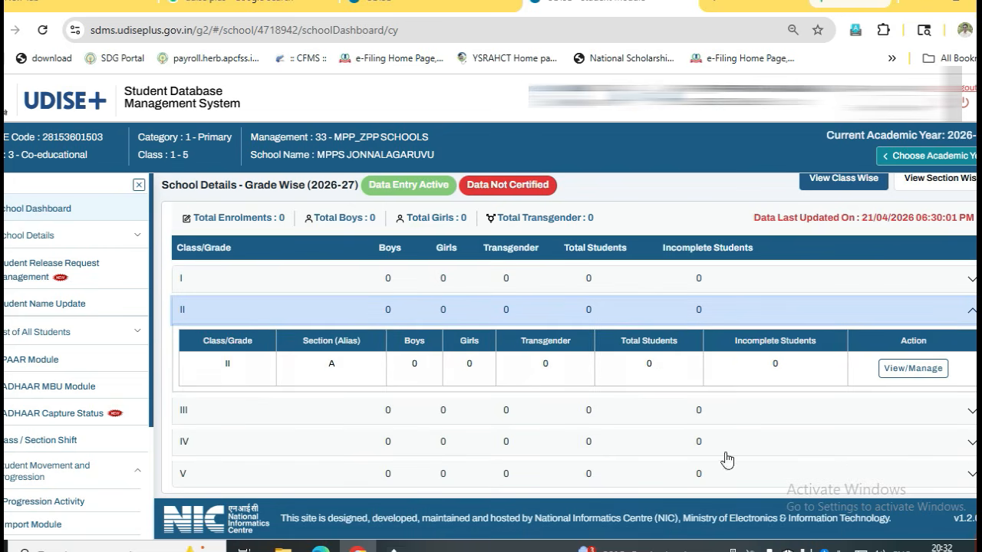
pyautogui.click(894, 372)
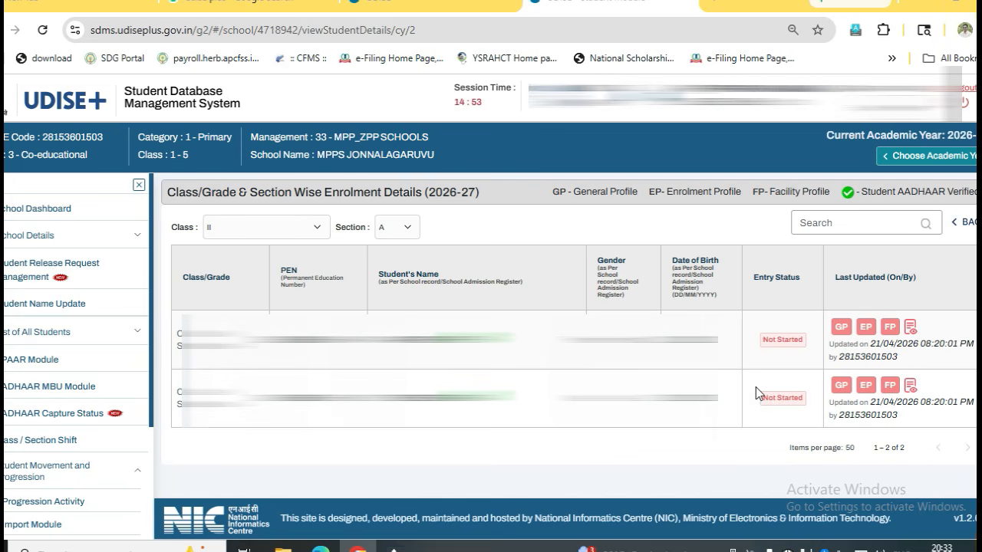
# Step: Open the first Class II student's General Profile, review its fields and save it
pyautogui.click(866, 329)
pyautogui.click(957, 226)
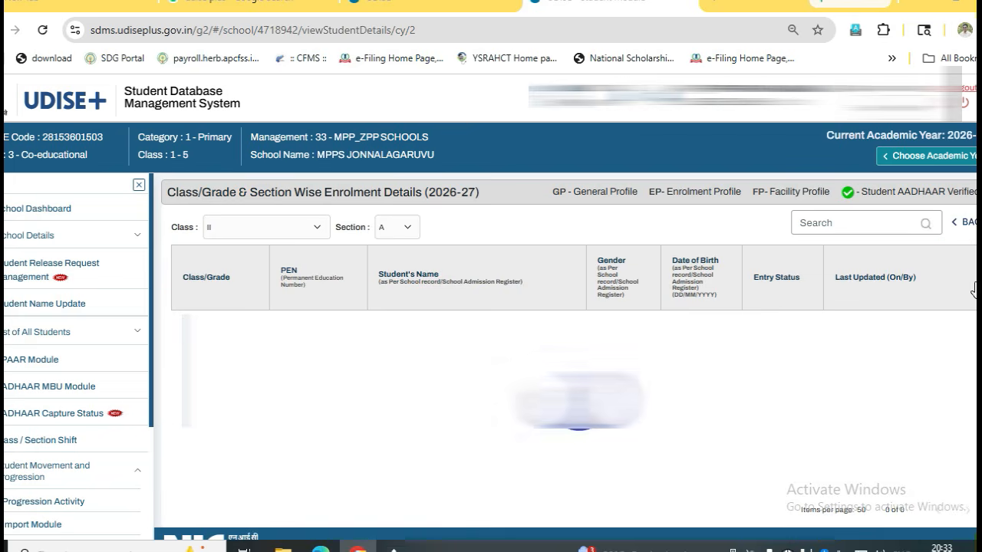
pyautogui.click(841, 326)
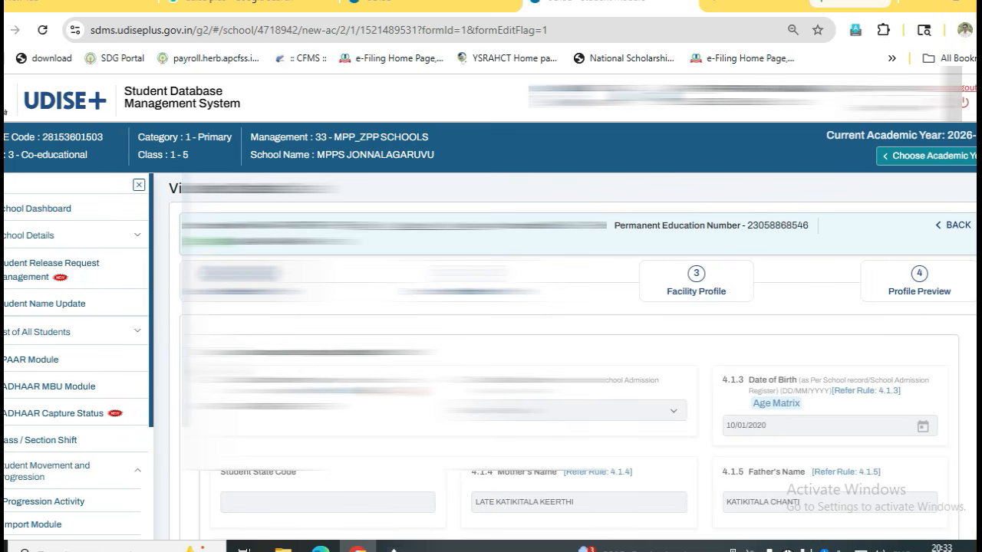
pyautogui.scroll(-2, 573, 356)
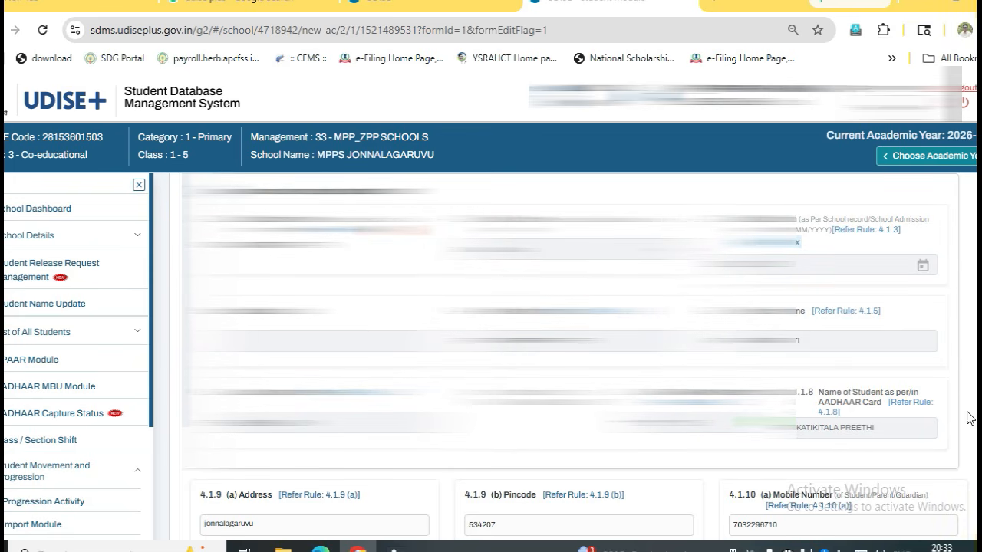
pyautogui.scroll(-2, 574, 357)
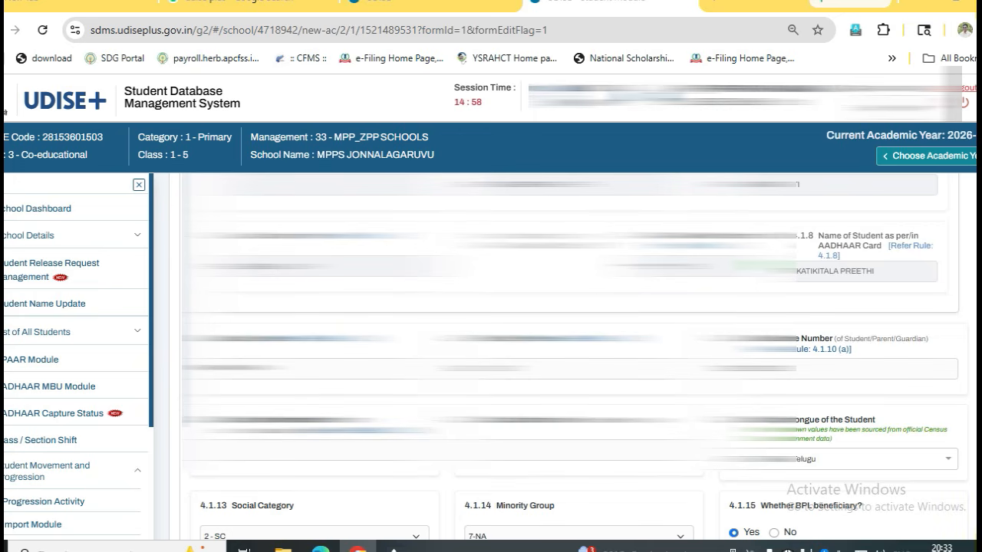
pyautogui.scroll(-6, 574, 357)
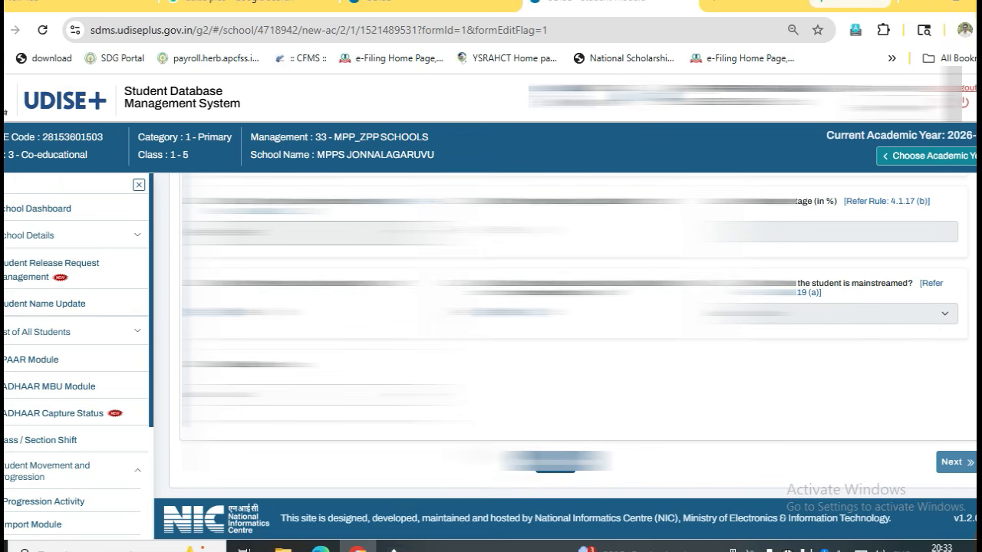
pyautogui.click(322, 375)
pyautogui.click(571, 467)
pyautogui.click(489, 352)
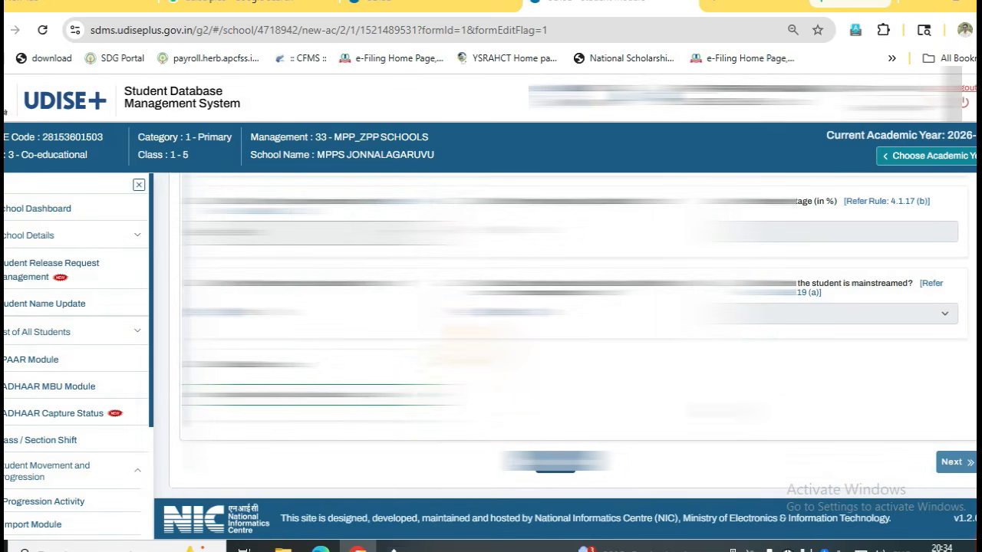
# Step: Return to the Class II student list, open the first student's Enrolment Profile (EP) and review its fields
pyautogui.scroll(8, 489, 353)
pyautogui.scroll(5, 568, 345)
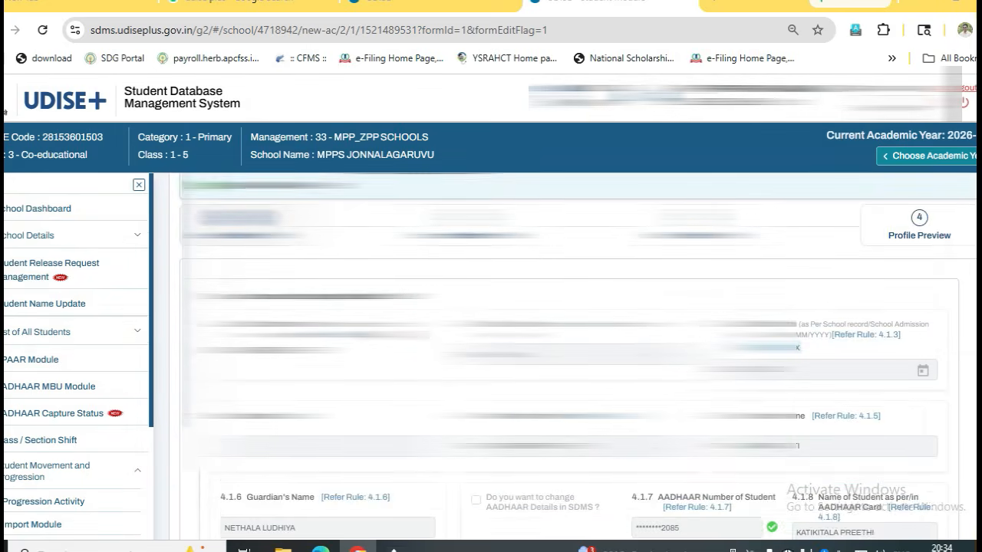
pyautogui.click(950, 227)
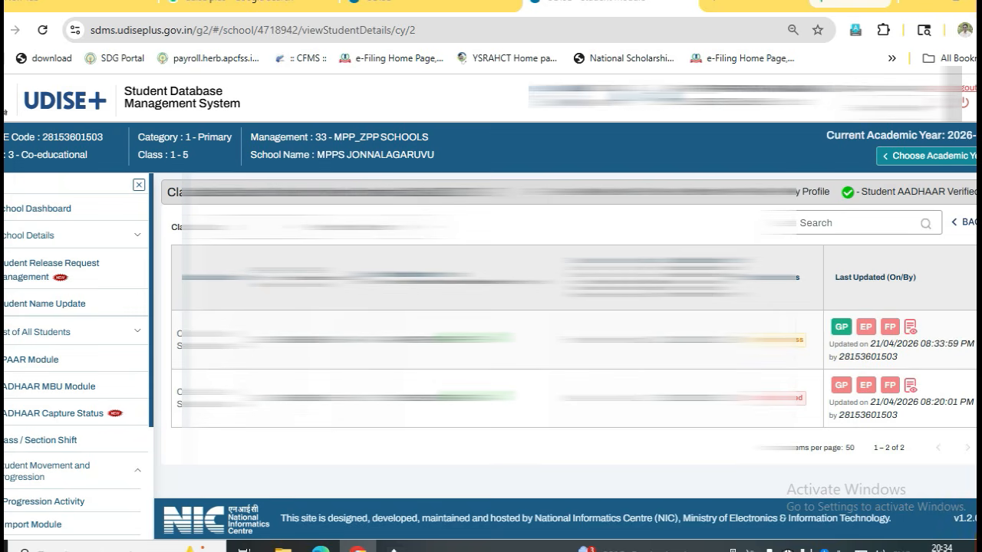
pyautogui.click(867, 328)
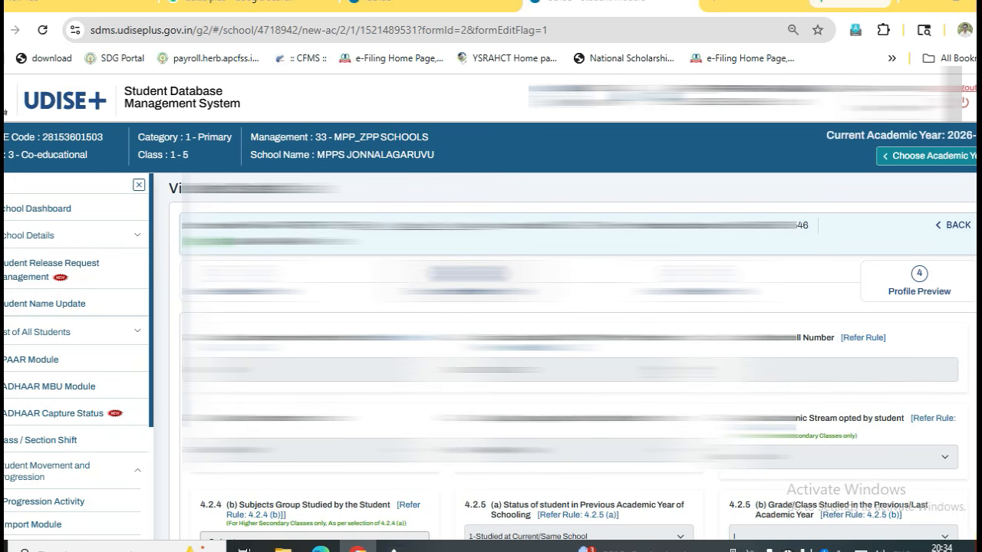
pyautogui.scroll(-1, 573, 356)
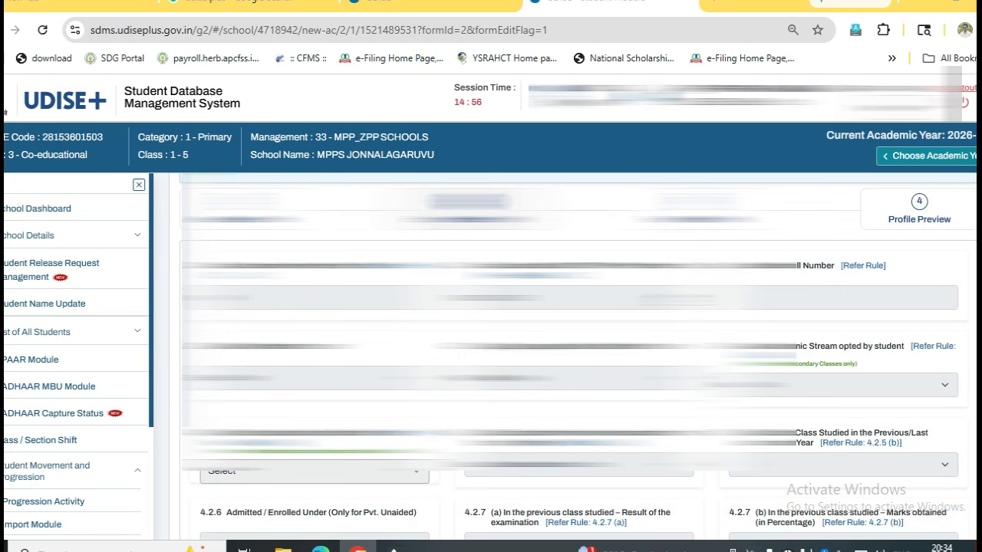
pyautogui.scroll(-2, 573, 357)
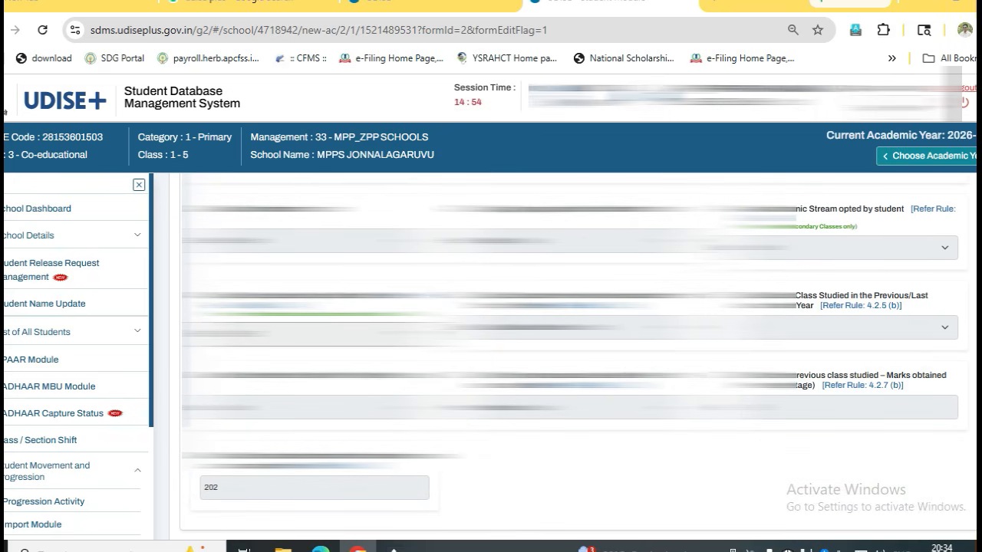
pyautogui.scroll(3, 573, 357)
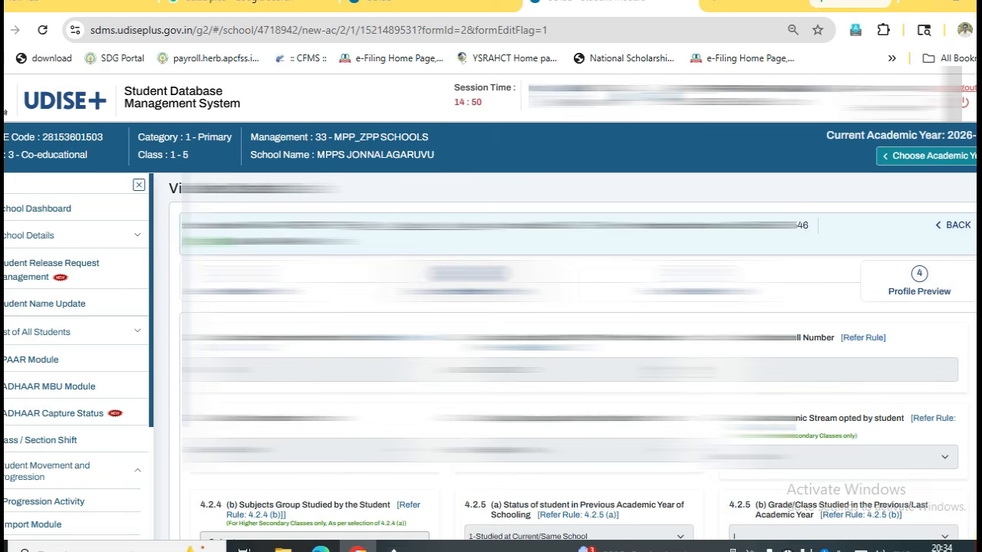
# Step: Return to the School Dashboard, expand Class I and open the Add New Student form for Section A
pyautogui.click(953, 225)
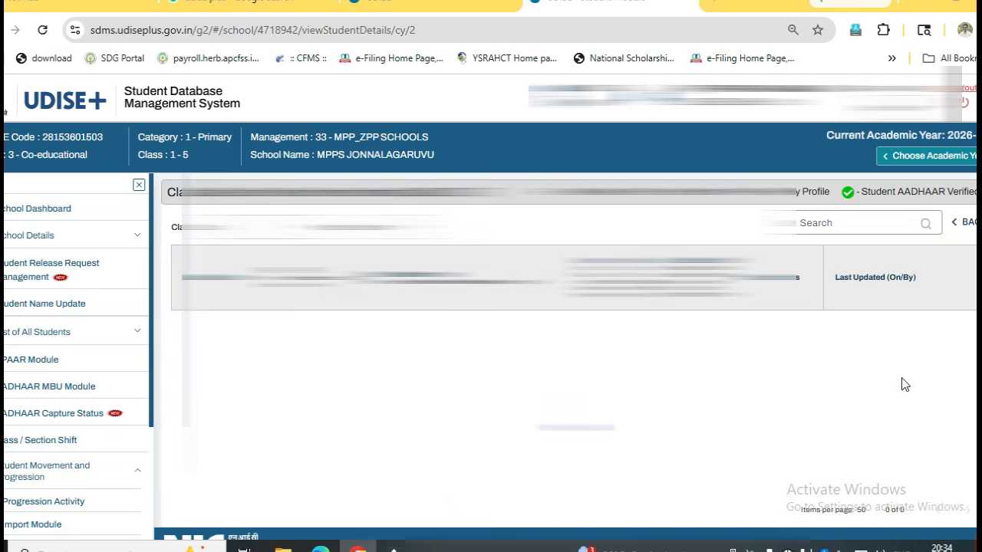
pyautogui.click(960, 224)
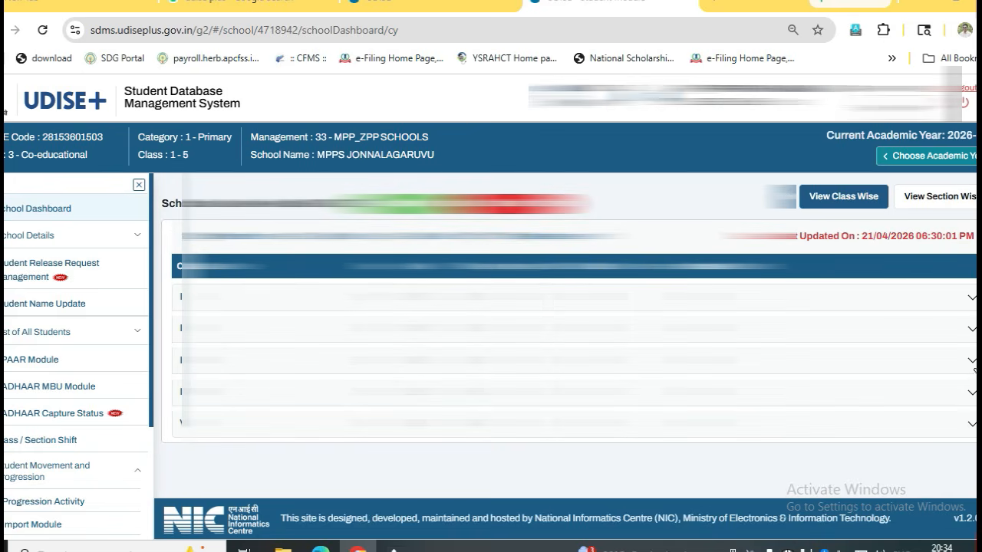
pyautogui.click(968, 363)
pyautogui.click(905, 420)
pyautogui.click(745, 300)
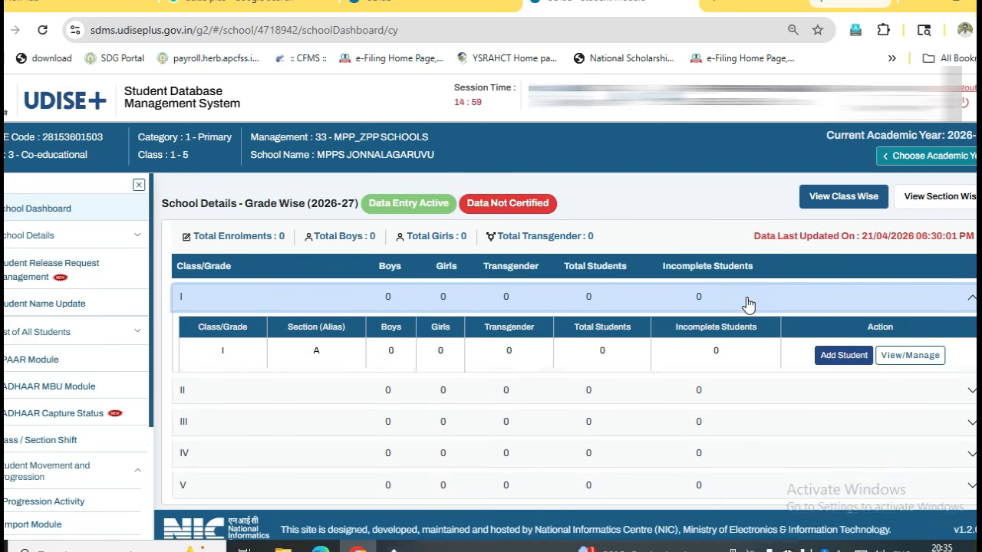
pyautogui.click(842, 355)
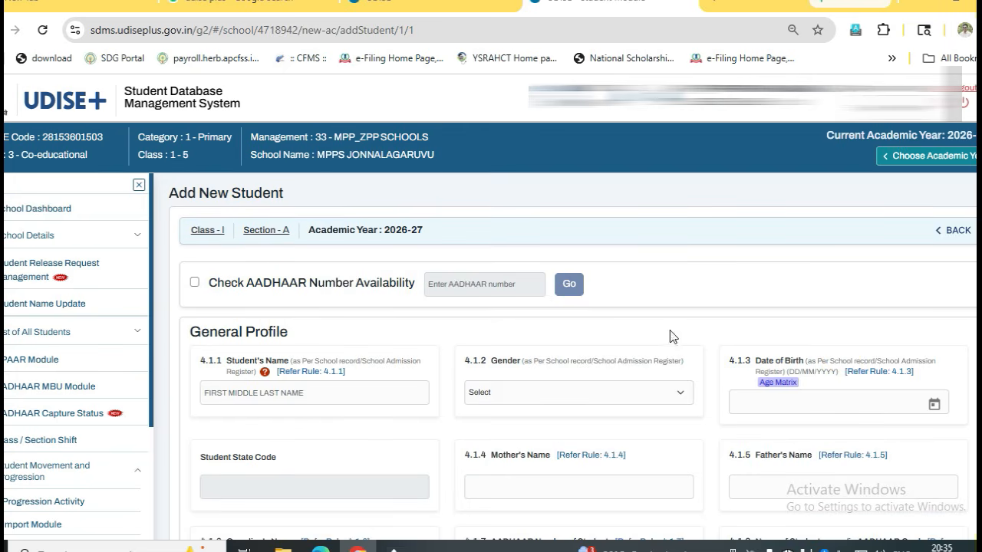
# Step: Enable the AADHAAR number availability check and set the new student's gender to 1-Male
pyautogui.click(194, 282)
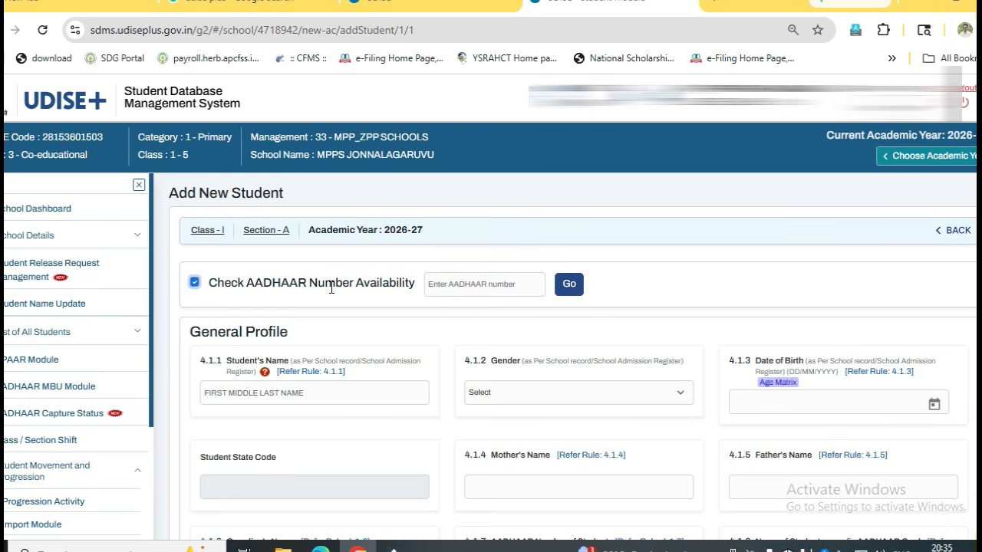
pyautogui.click(467, 290)
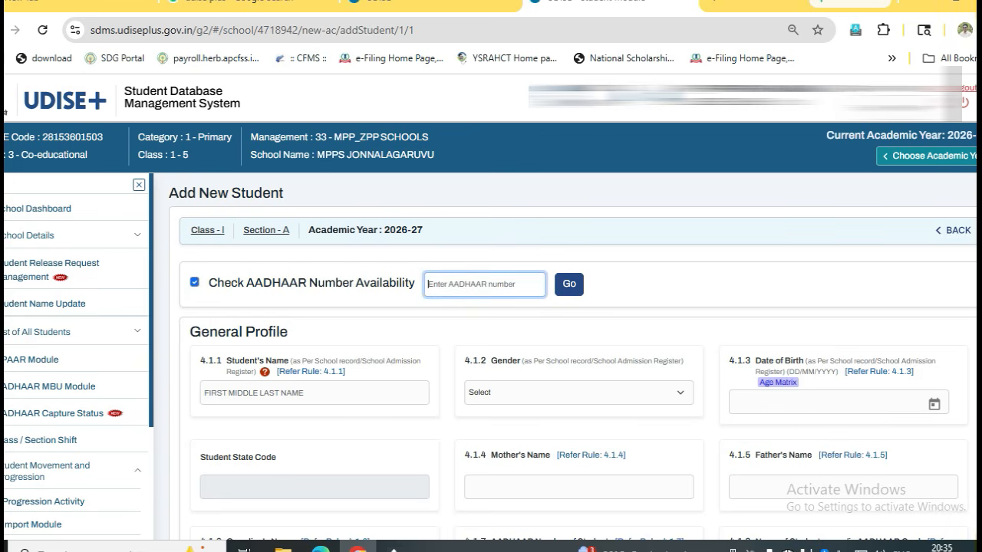
pyautogui.scroll(-2, 575, 353)
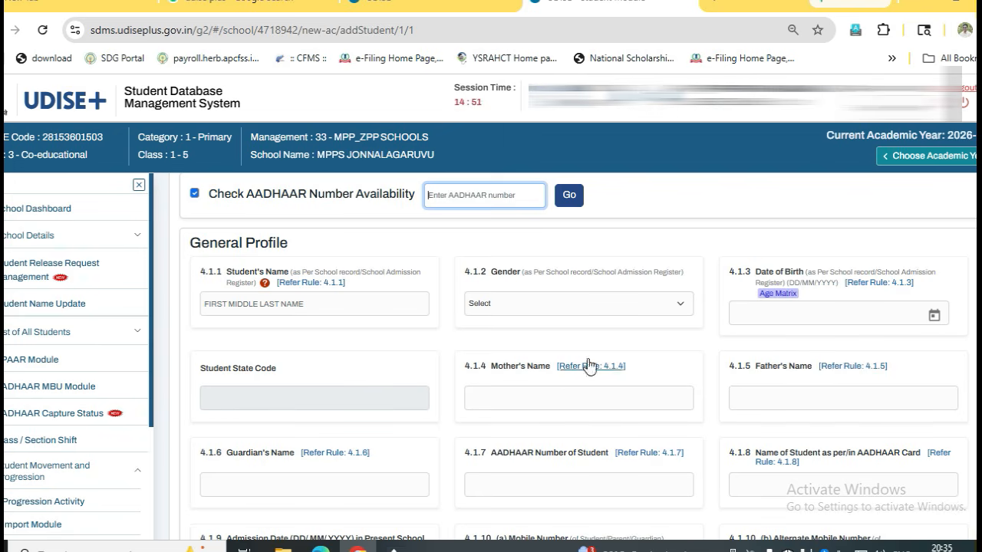
pyautogui.click(568, 309)
pyautogui.click(521, 344)
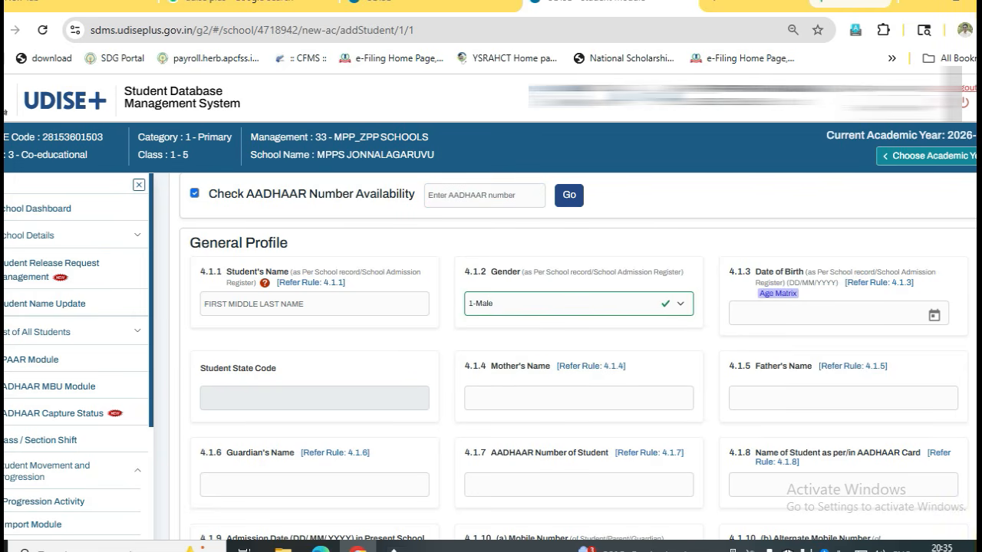
# Step: Examine the remaining General Profile fields, from the parents' names to the CWSN status, and try to save the new student form
pyautogui.scroll(-1, 579, 356)
pyautogui.scroll(-1, 578, 356)
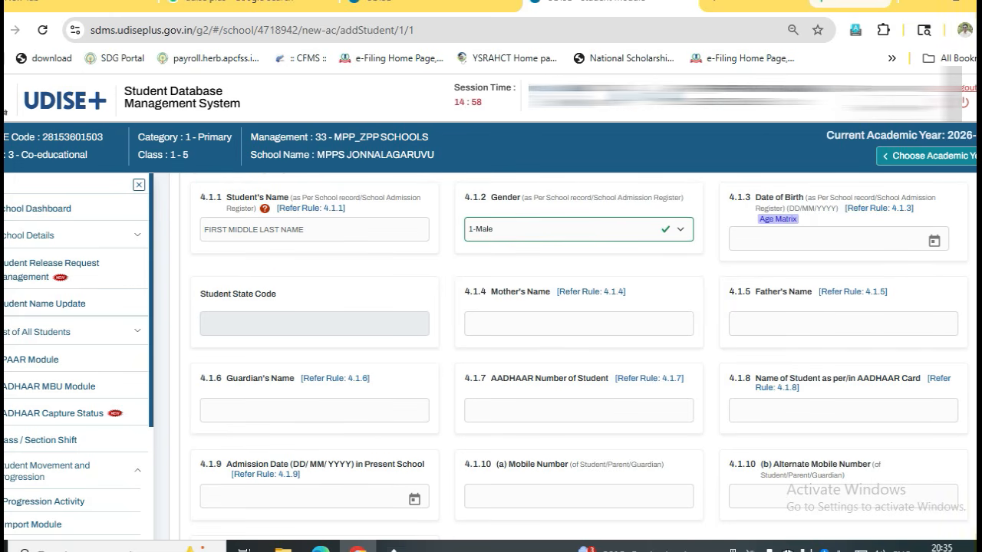
pyautogui.scroll(-1, 578, 356)
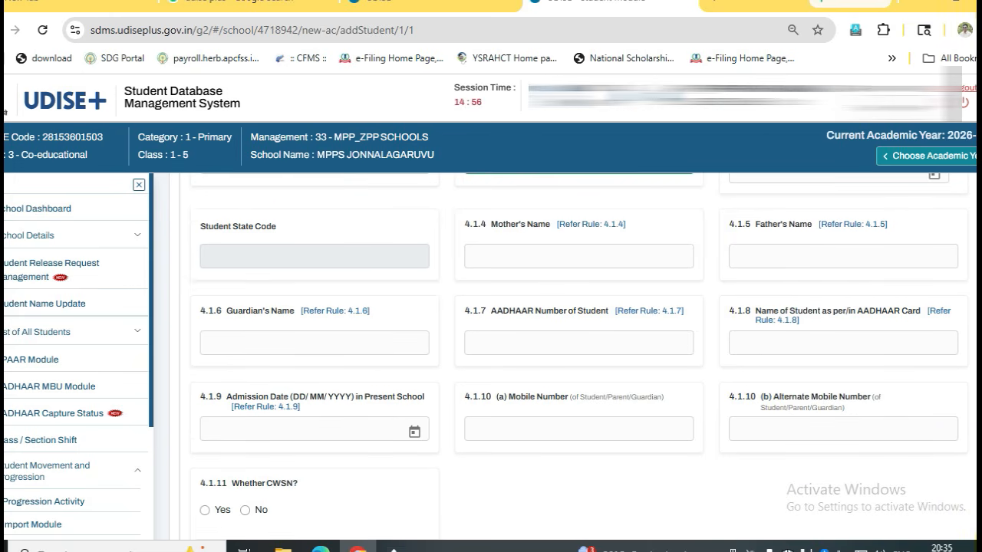
pyautogui.scroll(-1, 579, 356)
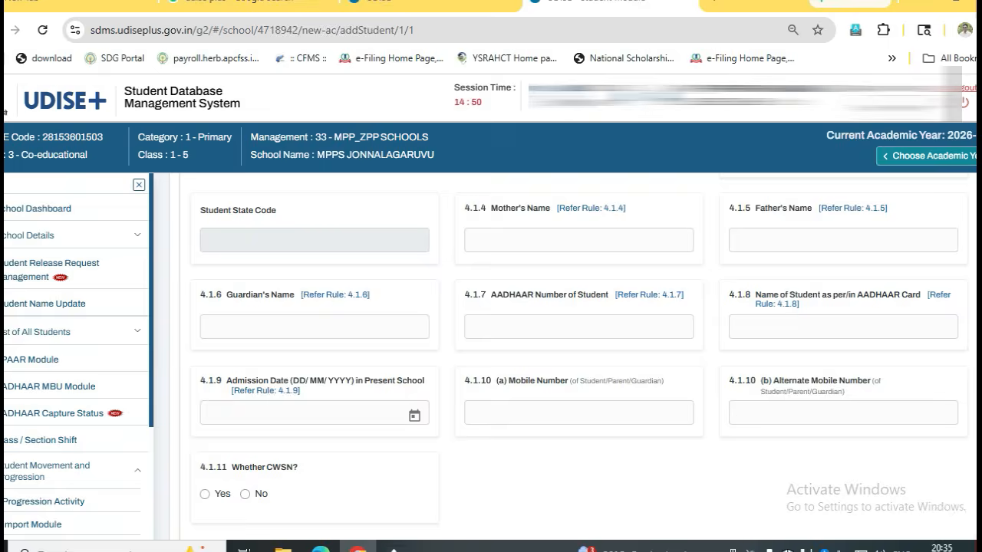
pyautogui.scroll(-2, 578, 356)
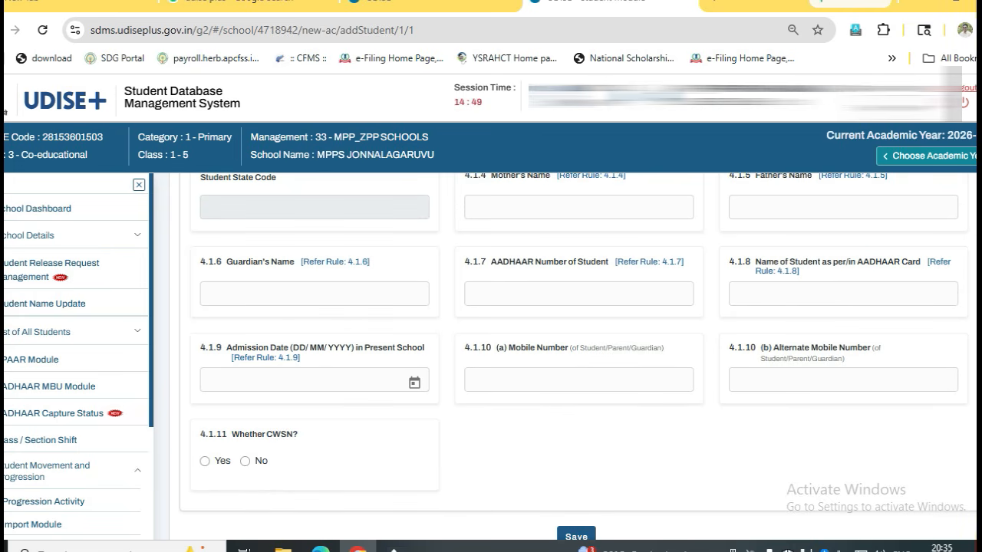
pyautogui.click(805, 383)
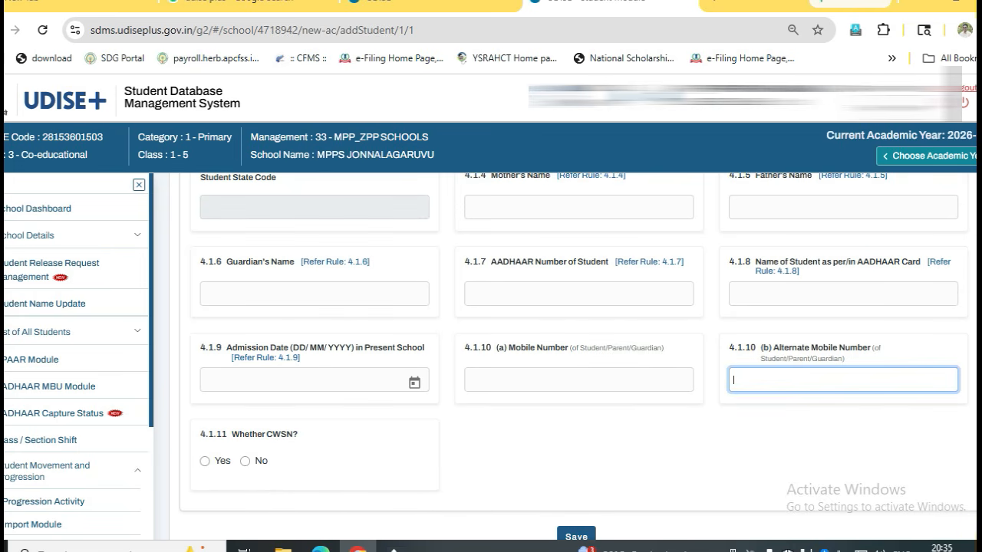
pyautogui.scroll(-2, 384, 419)
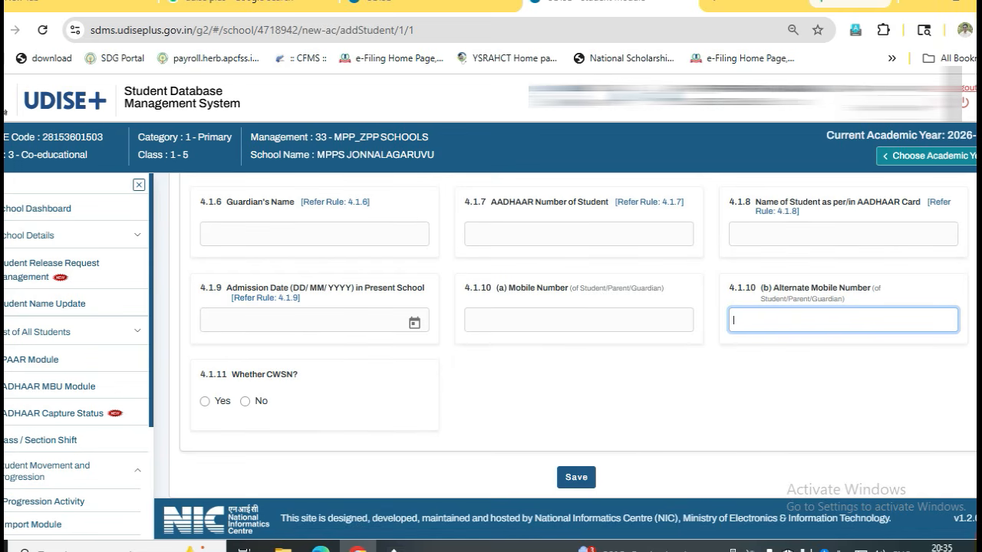
pyautogui.click(576, 477)
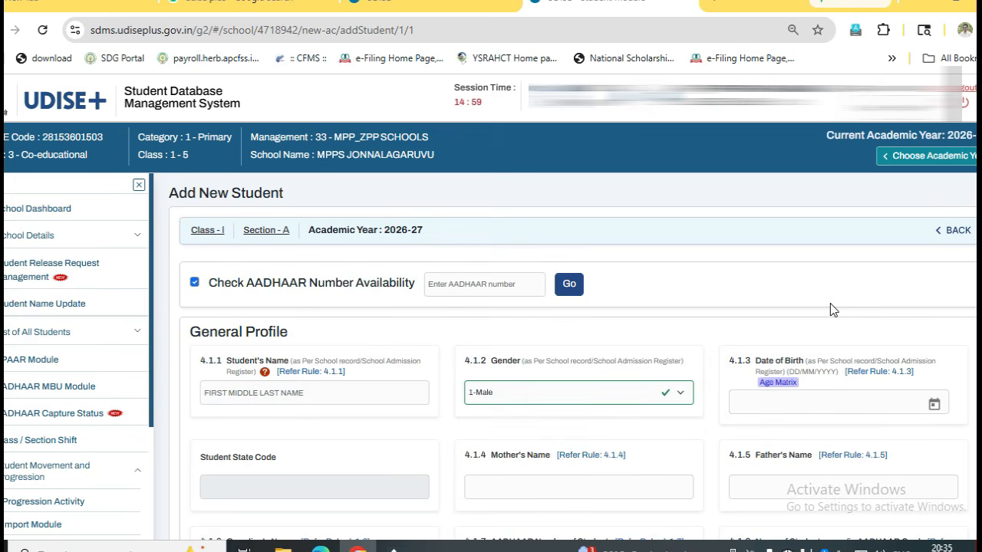